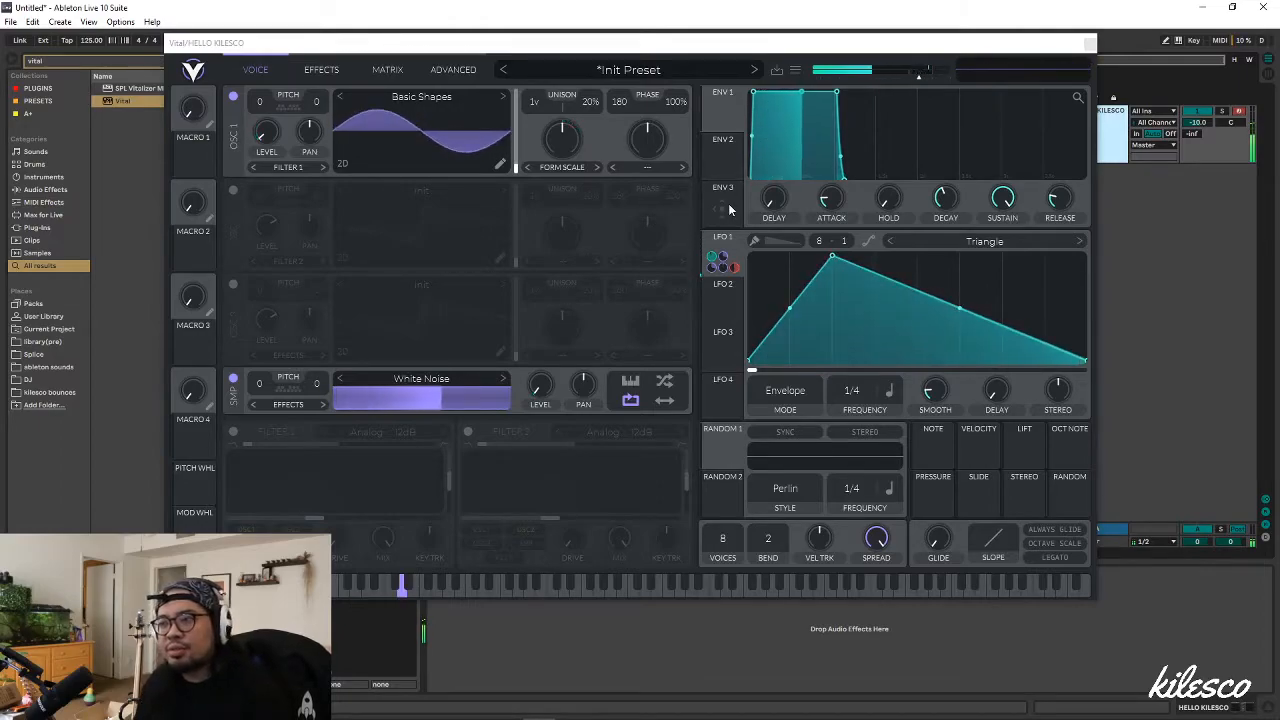
Initialize the preset to start from a blank patch
{"action": "mouse_move", "coordinate": [563, 138]}
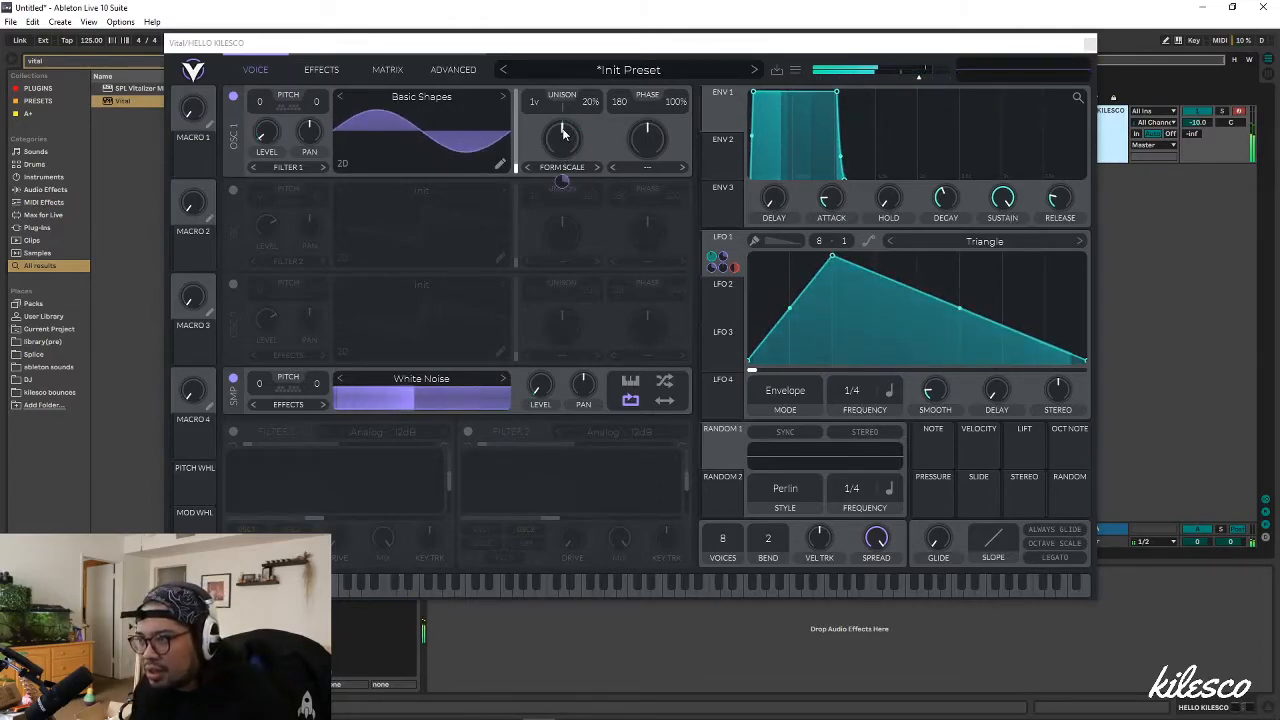
{"action": "left_click_drag", "start_coordinate": [562, 181], "coordinate": [562, 140]}
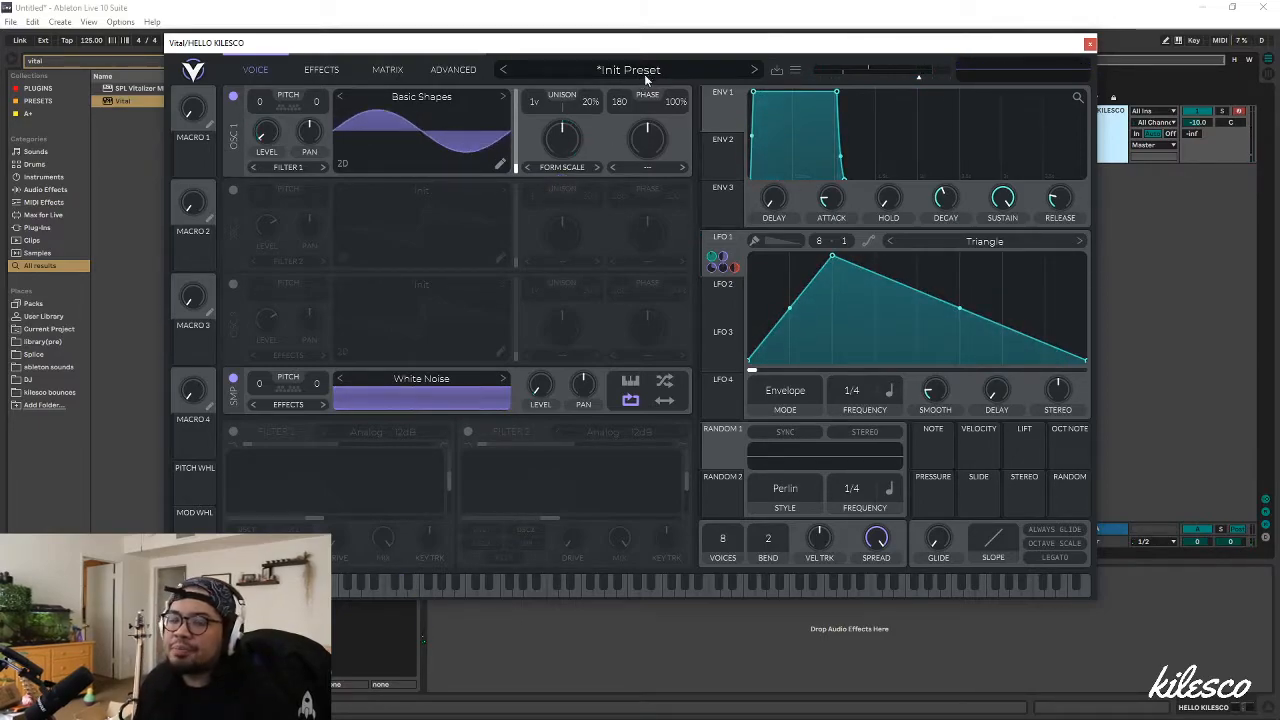
{"action": "left_click", "coordinate": [796, 71]}
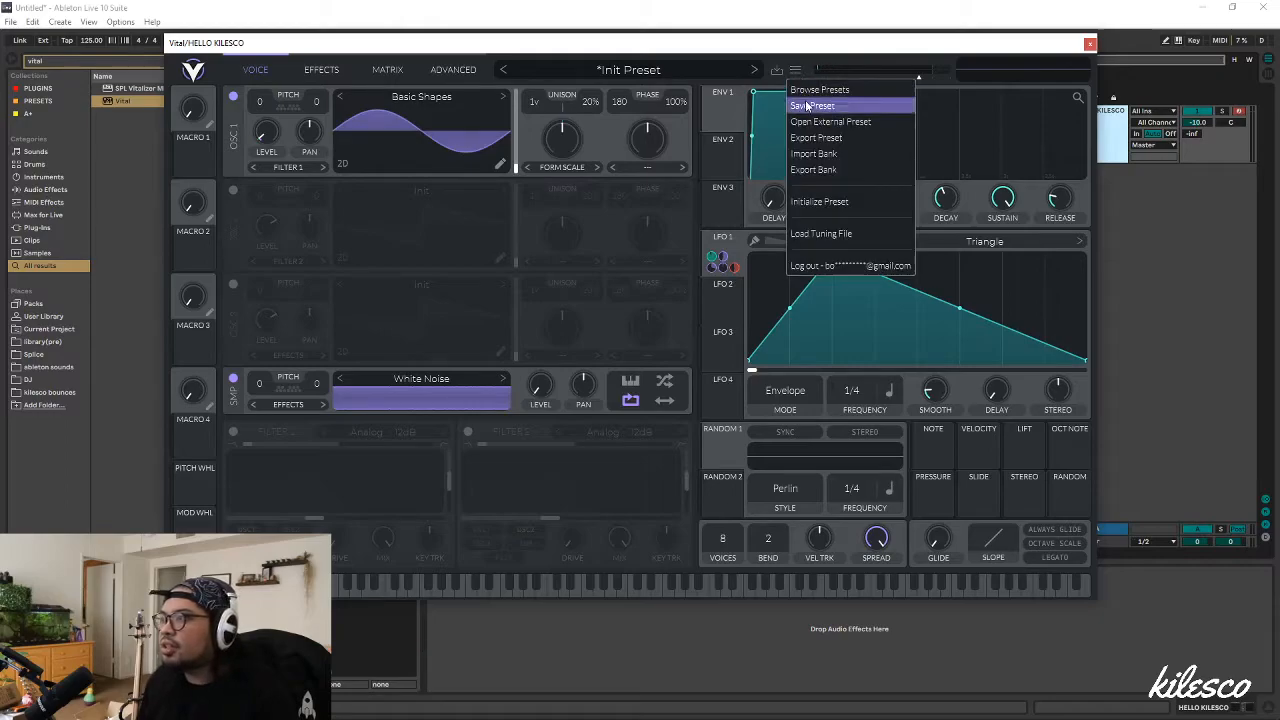
{"action": "left_click", "coordinate": [820, 202]}
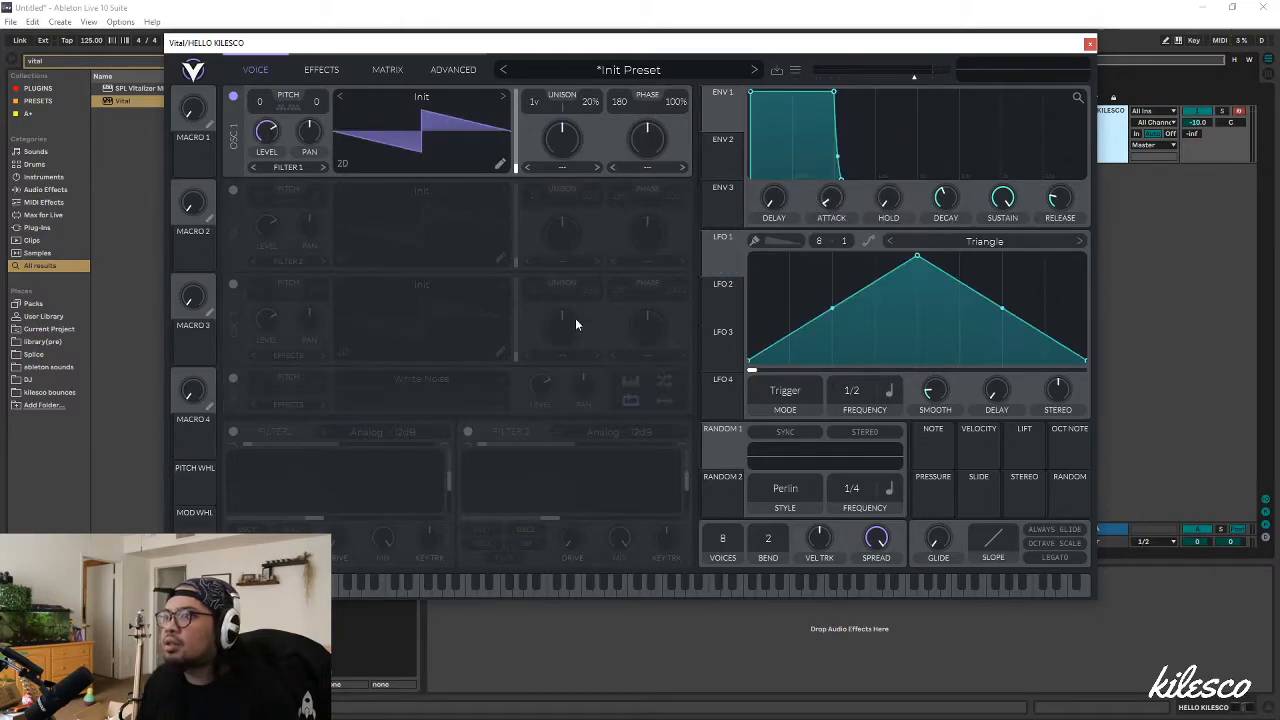
Load the Basic Shapes wavetable into oscillator 1
{"action": "left_click", "coordinate": [421, 97]}
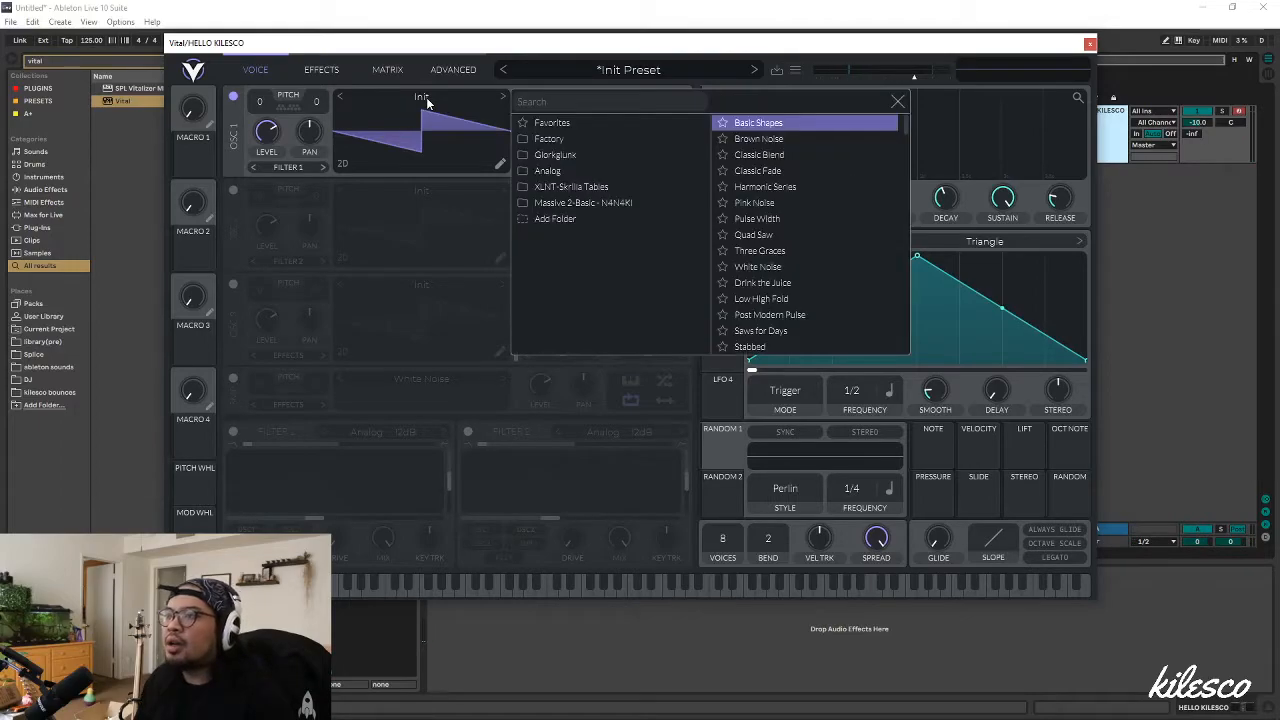
{"action": "left_click", "coordinate": [785, 124]}
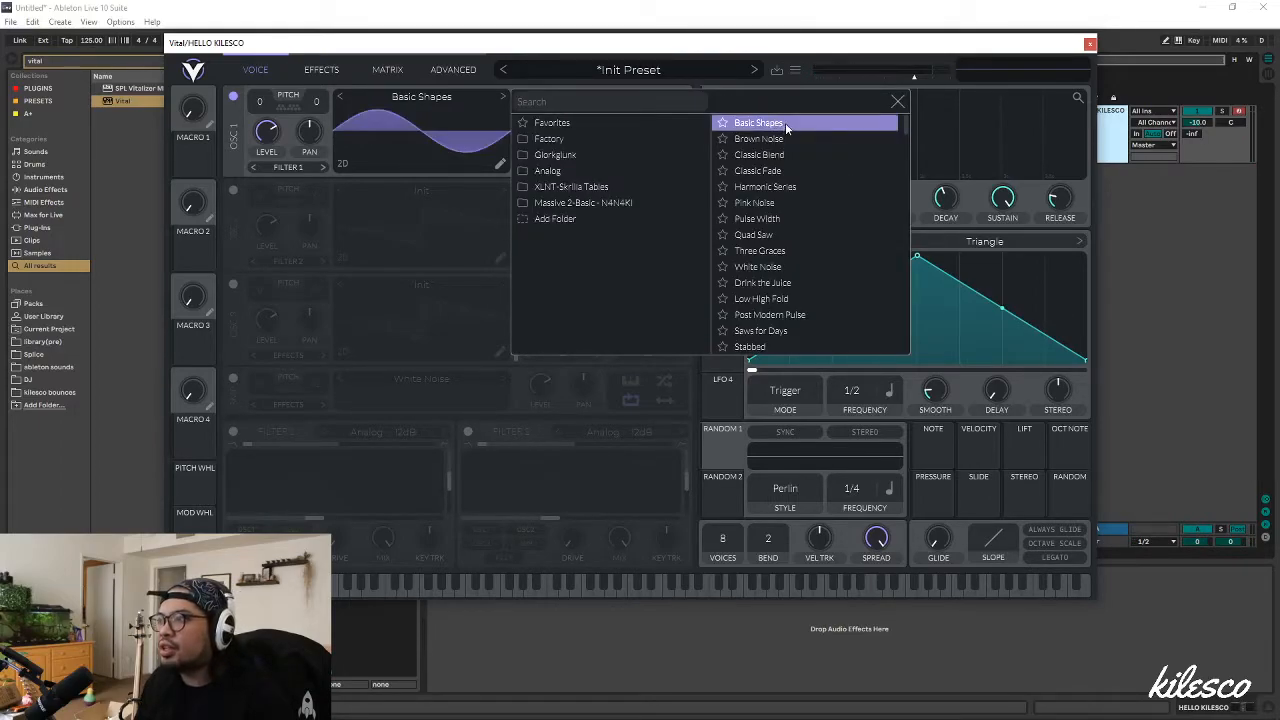
{"action": "left_click", "coordinate": [437, 124]}
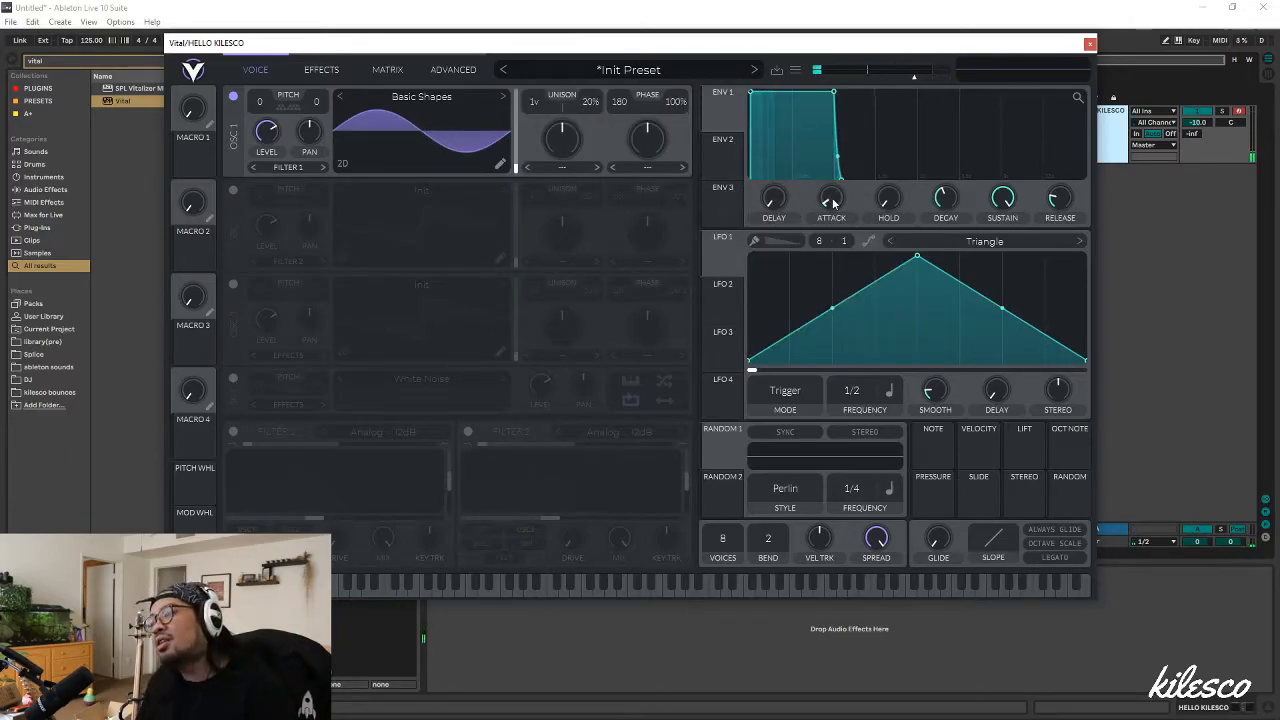
Set the attack of envelope 1 to 0.014 seconds
{"action": "mouse_move", "coordinate": [833, 203]}
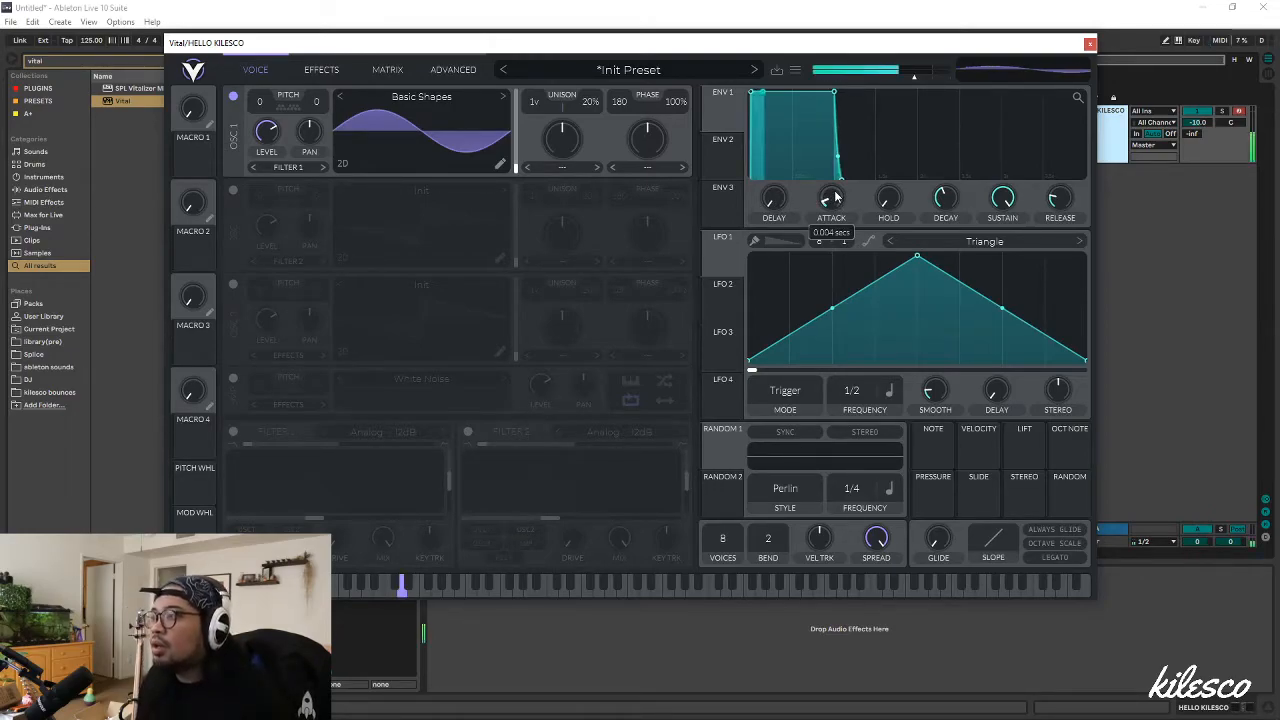
{"action": "left_click_drag", "start_coordinate": [836, 196], "coordinate": [839, 209]}
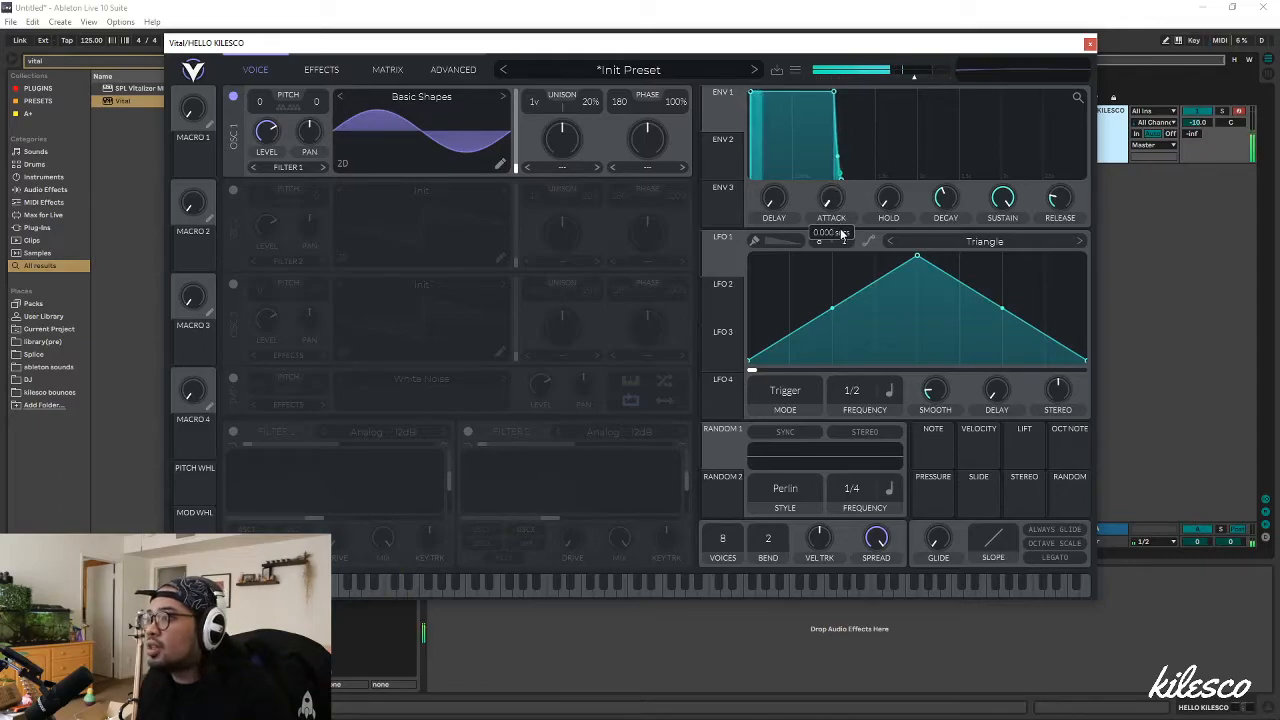
{"action": "left_click_drag", "start_coordinate": [836, 202], "coordinate": [833, 183]}
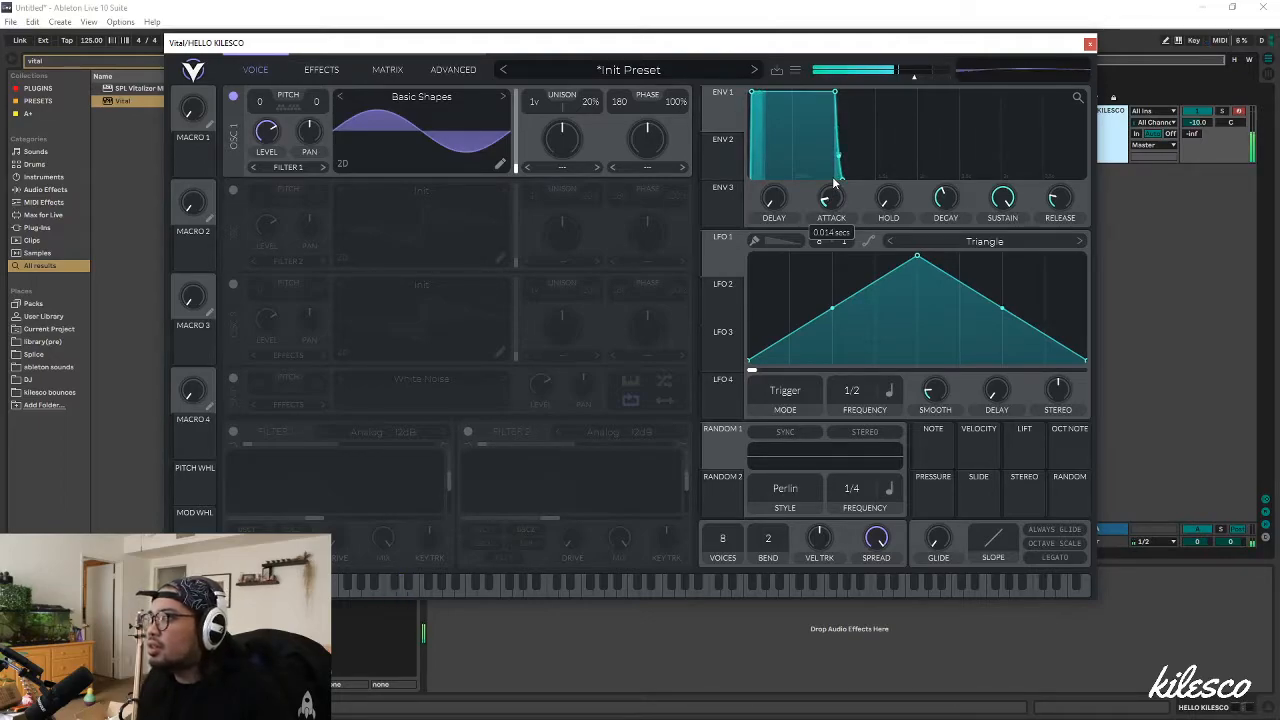
{"action": "mouse_move", "coordinate": [832, 204]}
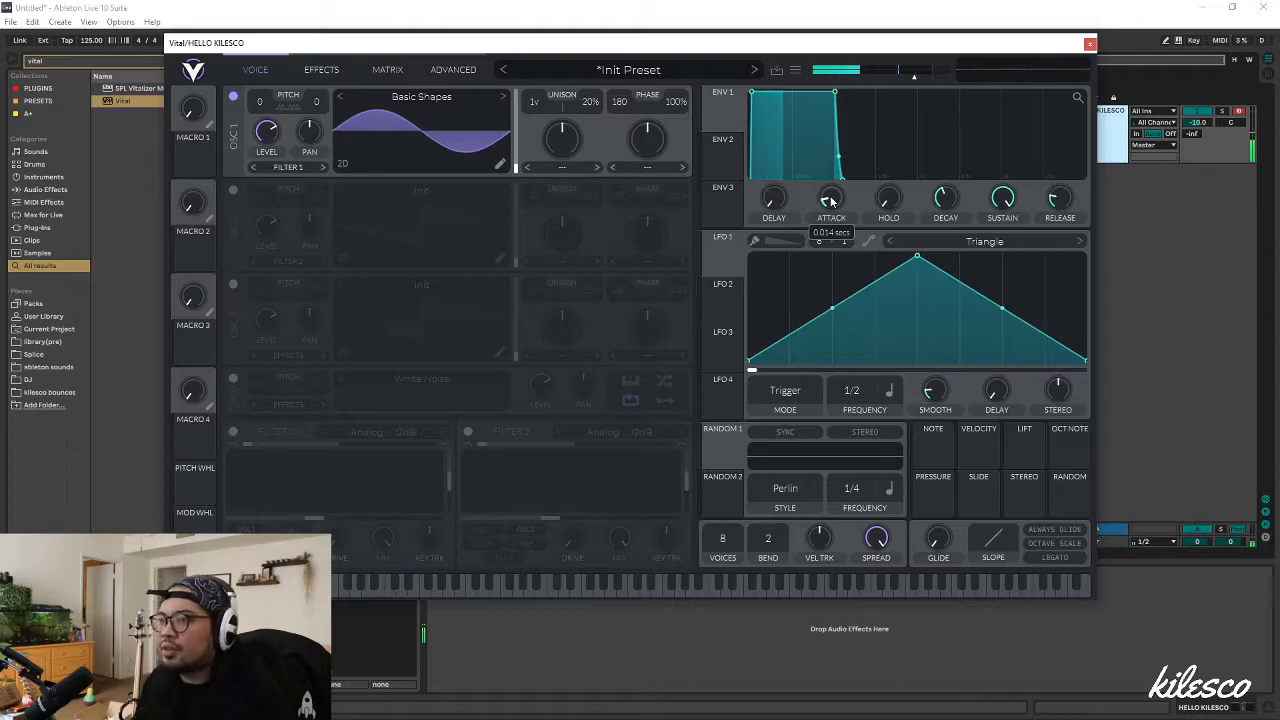
Enable the White Noise sampler and modulate oscillator 1's level with LFO 1 at 1/4, its triangle peak moved to a quarter of the cycle
{"action": "left_click", "coordinate": [234, 380]}
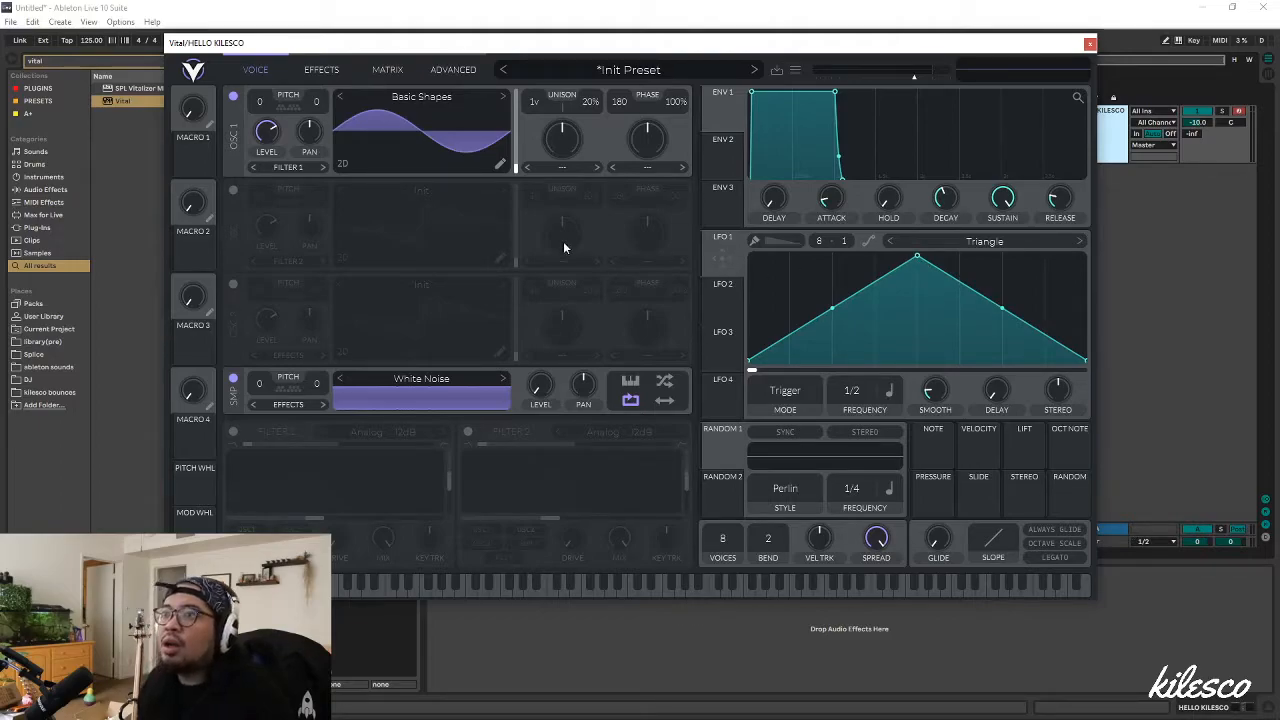
{"action": "left_click_drag", "start_coordinate": [721, 244], "coordinate": [266, 132]}
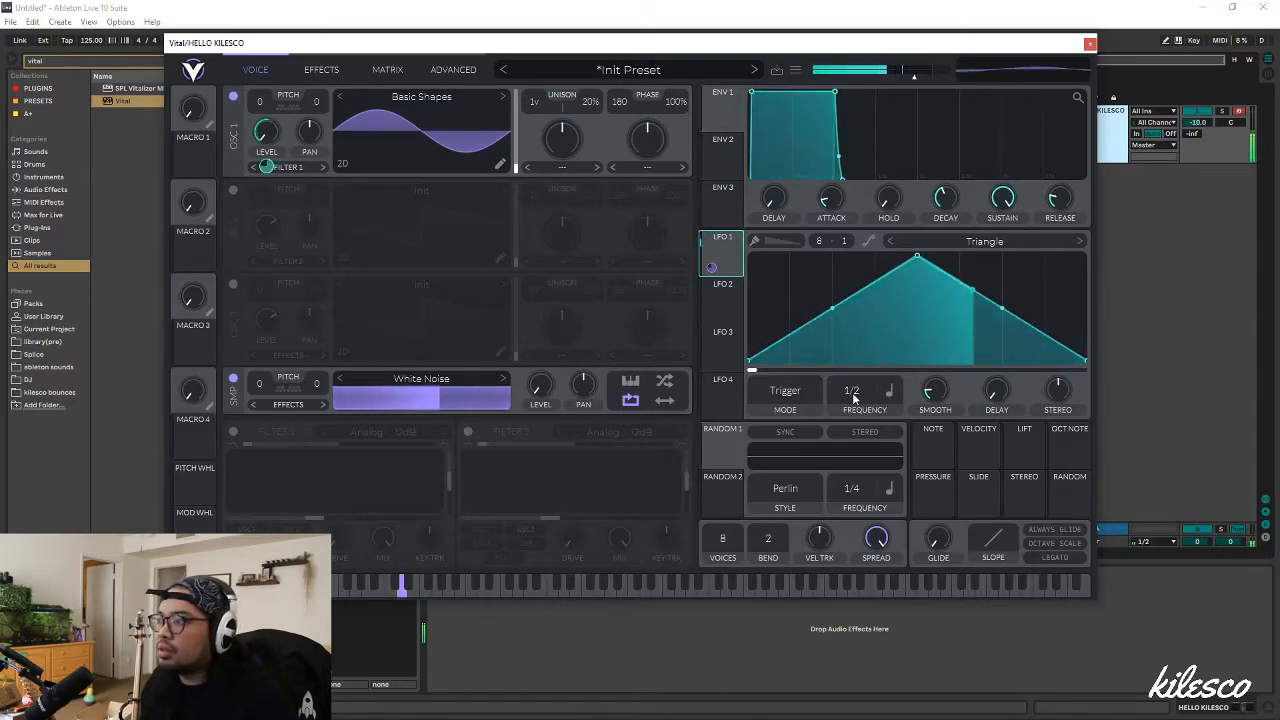
{"action": "scroll", "coordinate": [855, 394], "scroll_direction": "up", "scroll_amount": 1}
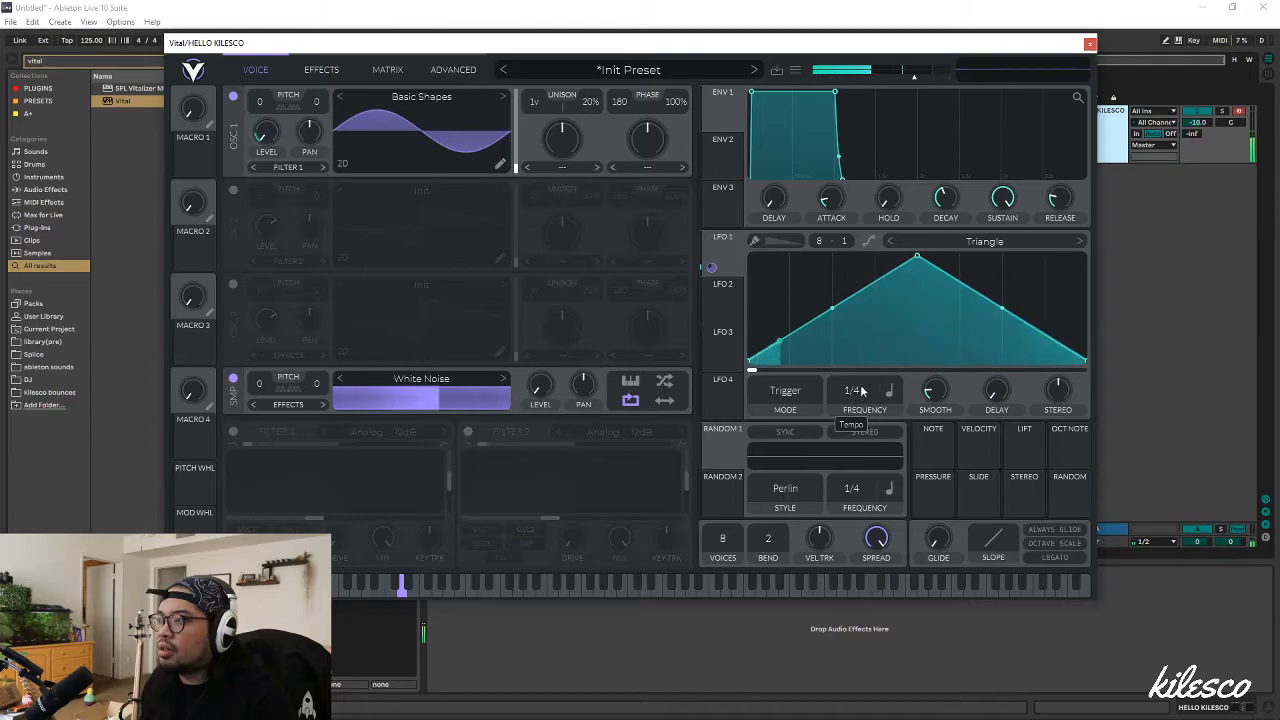
{"action": "left_click_drag", "start_coordinate": [917, 258], "coordinate": [829, 253]}
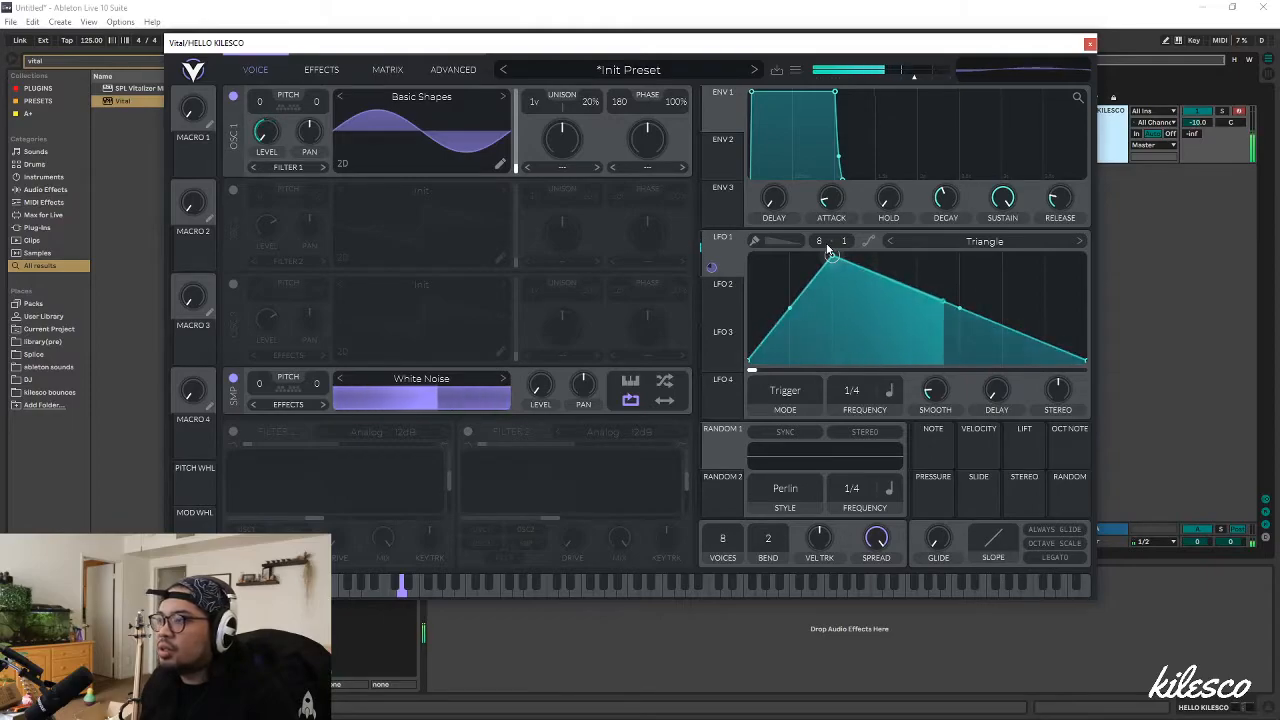
Assign LFO 1 to the White Noise level and turn the modulation amount all the way down
{"action": "left_click_drag", "start_coordinate": [712, 267], "coordinate": [540, 418]}
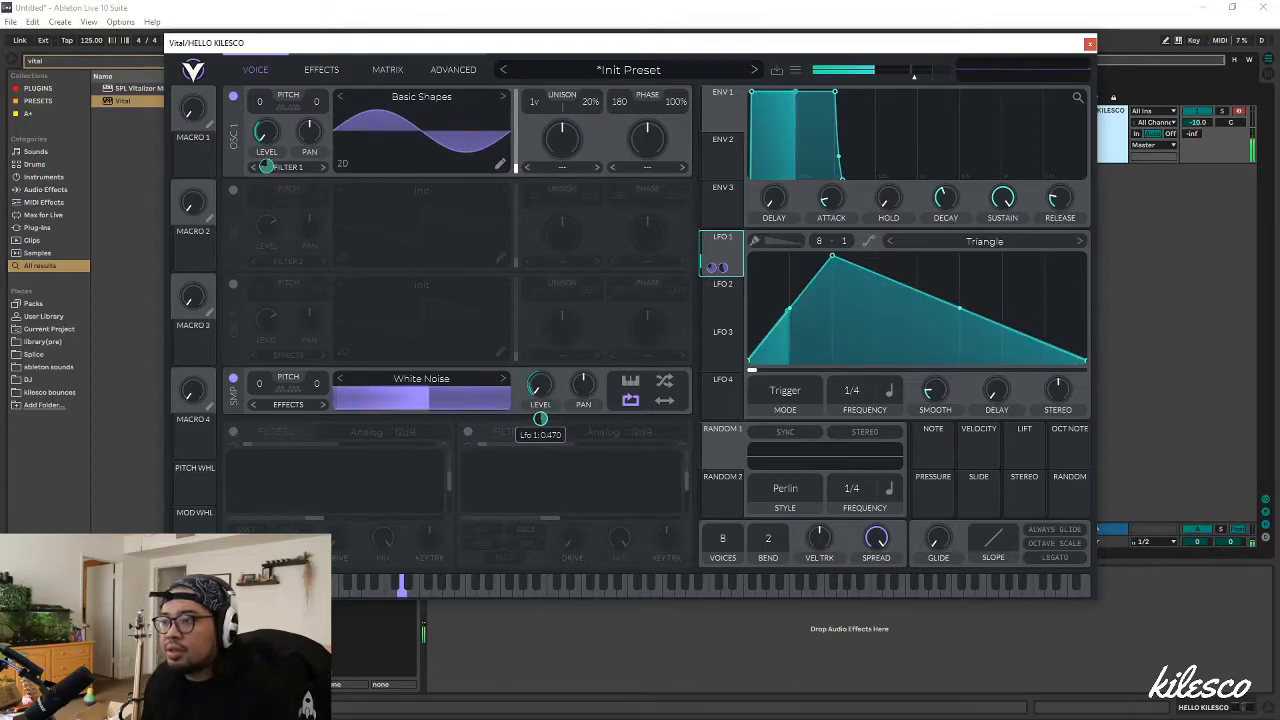
{"action": "left_click_drag", "start_coordinate": [540, 418], "coordinate": [540, 417]}
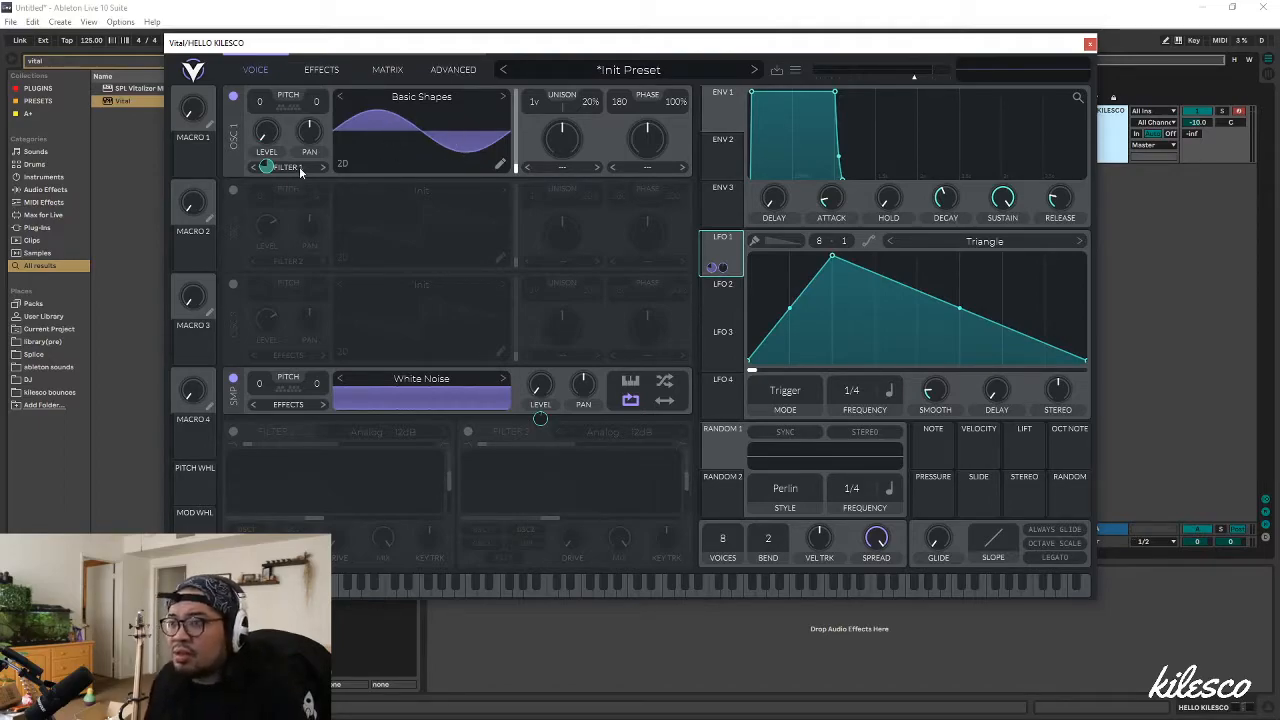
Enable the Soft Clip Distortion, place it first in the effects chain and raise its drive to 29.40 dB
{"action": "left_click", "coordinate": [318, 72]}
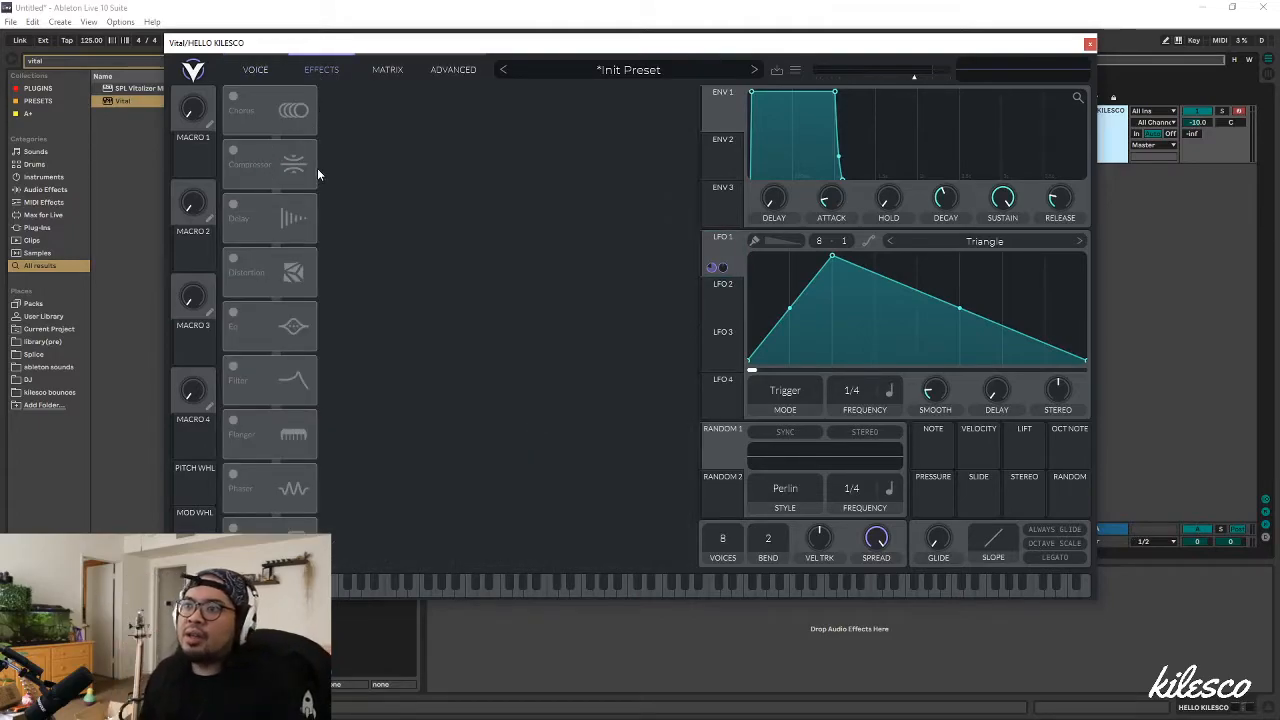
{"action": "left_click", "coordinate": [233, 263]}
{"action": "left_click_drag", "start_coordinate": [277, 250], "coordinate": [274, 110]}
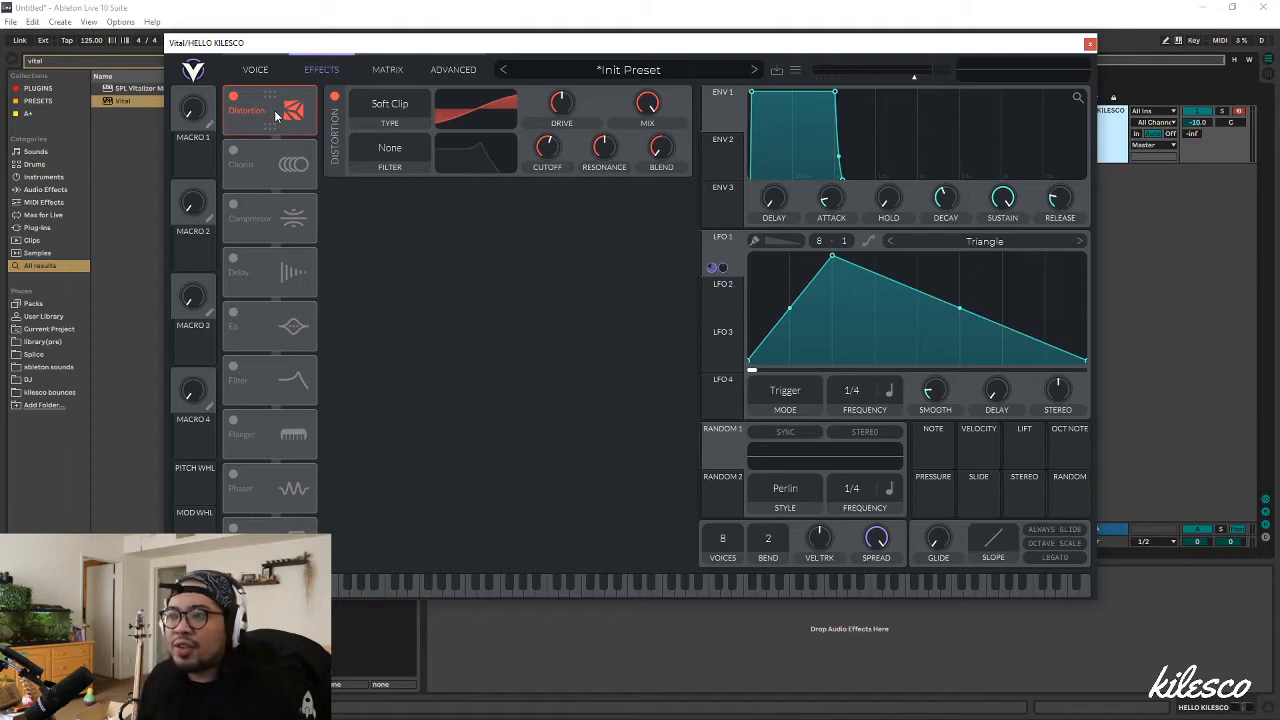
{"action": "left_click_drag", "start_coordinate": [567, 112], "coordinate": [563, 48]}
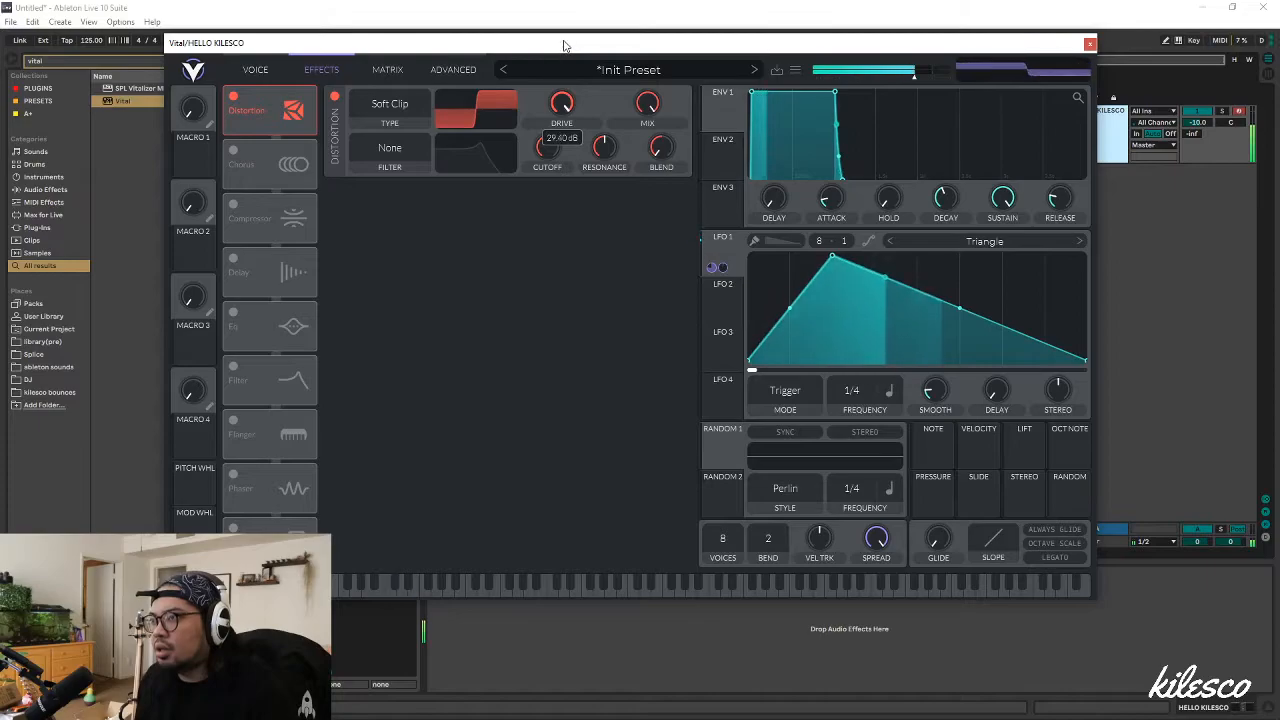
Set the LFO 1 modulation amount on the White Noise level to 0.120
{"action": "left_click", "coordinate": [251, 74]}
{"action": "mouse_move", "coordinate": [543, 389]}
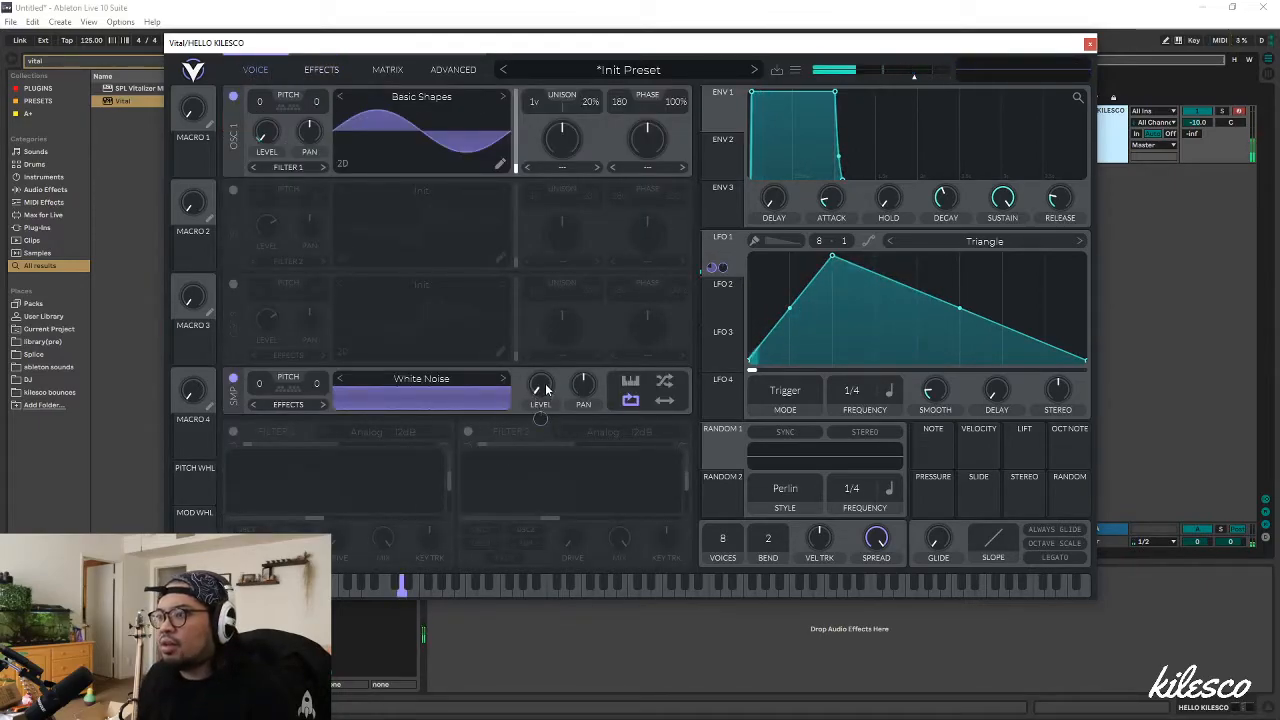
{"action": "left_click_drag", "start_coordinate": [540, 419], "coordinate": [540, 412]}
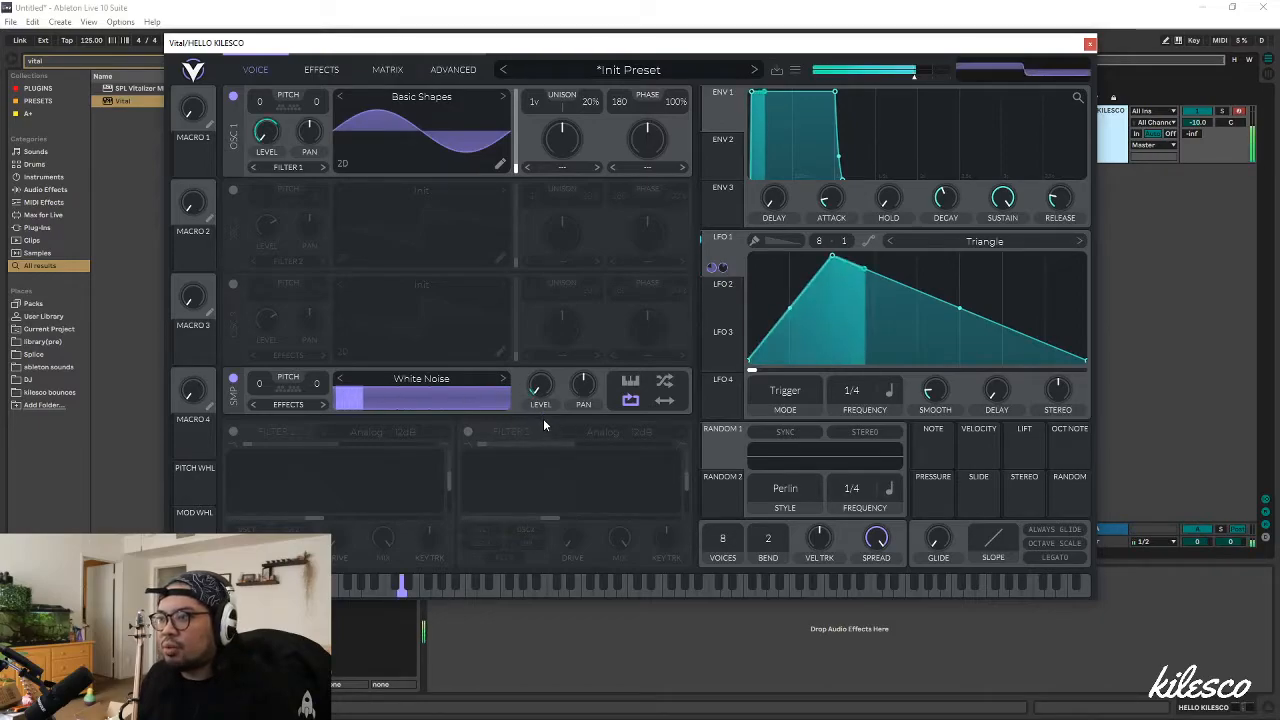
{"action": "mouse_move", "coordinate": [538, 419]}
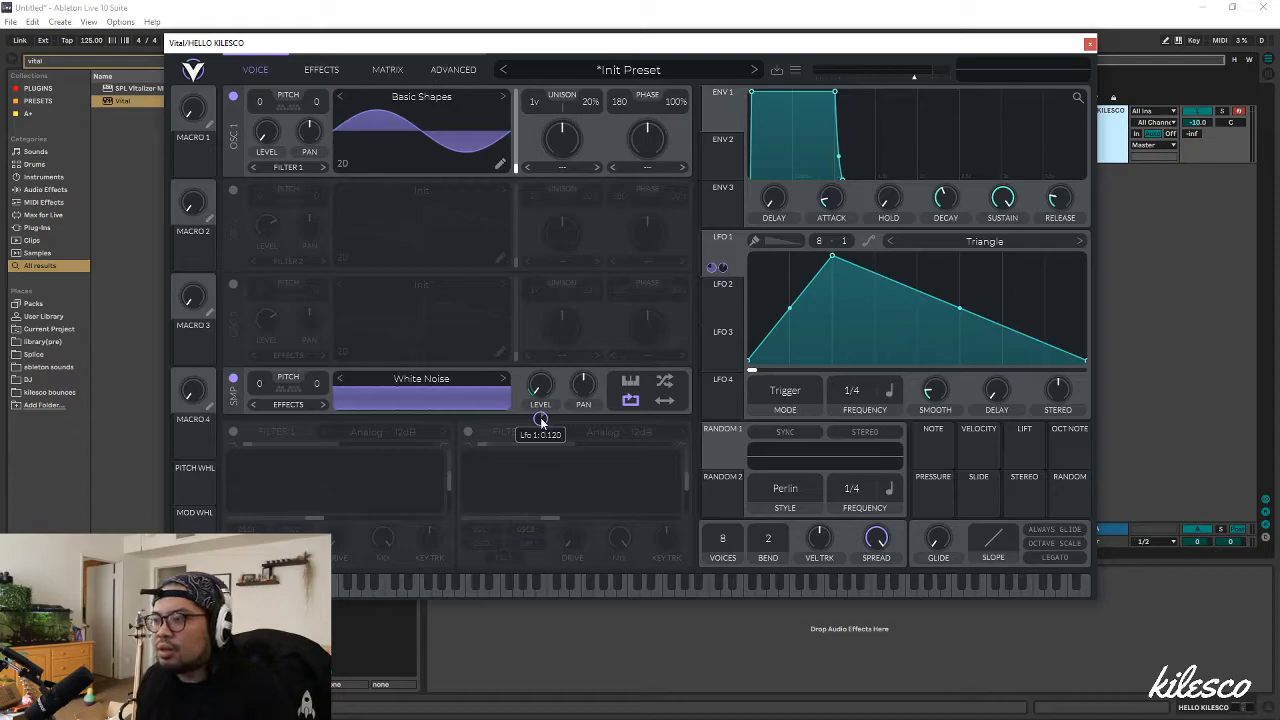
{"action": "mouse_move", "coordinate": [540, 419]}
{"action": "left_mouse_down"}
{"action": "mouse_move", "coordinate": [540, 396]}
{"action": "mouse_move", "coordinate": [538, 417]}
{"action": "left_mouse_up"}
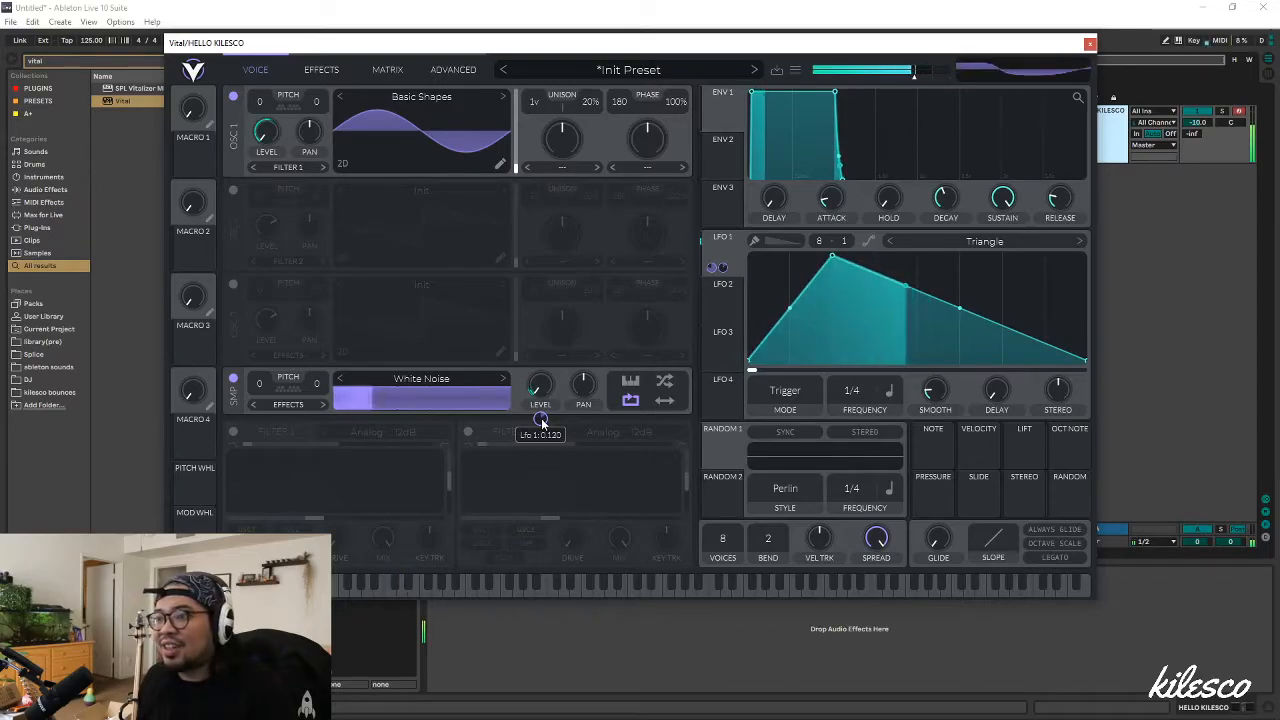
Enable the Chorus with 4 voices and trim the synth's output volume slightly
{"action": "left_click", "coordinate": [321, 69]}
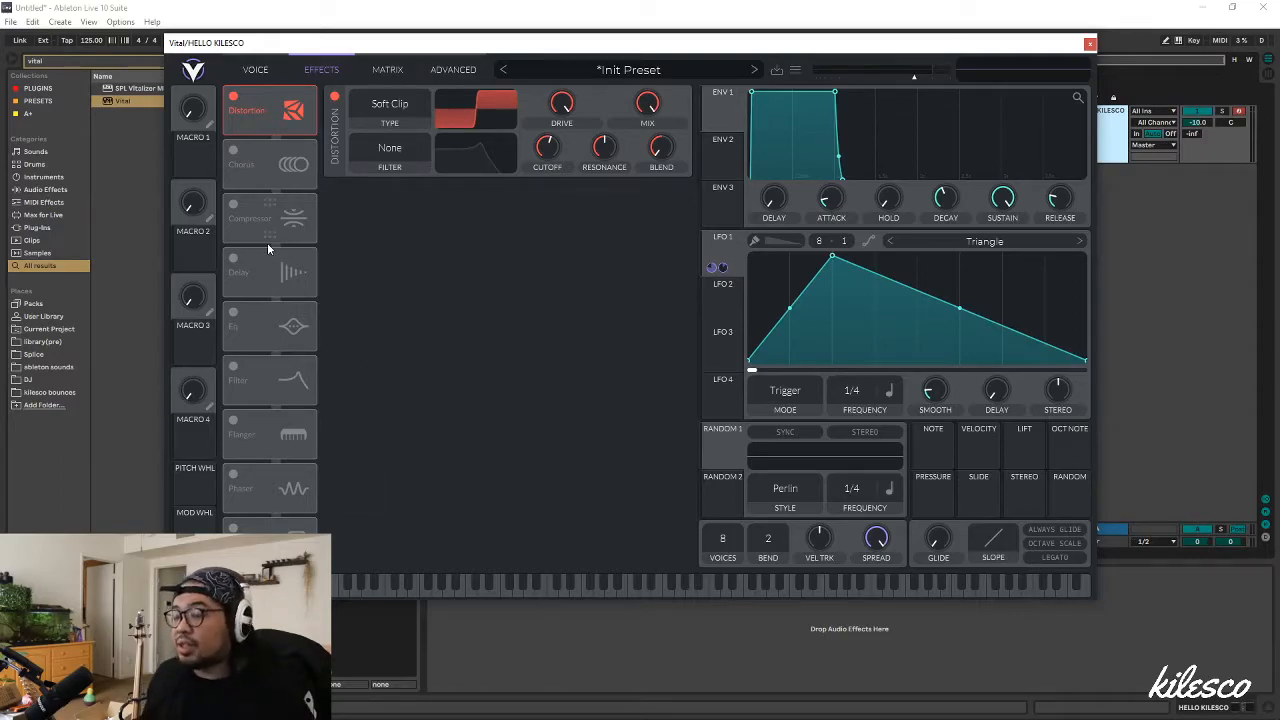
{"action": "left_click", "coordinate": [234, 150]}
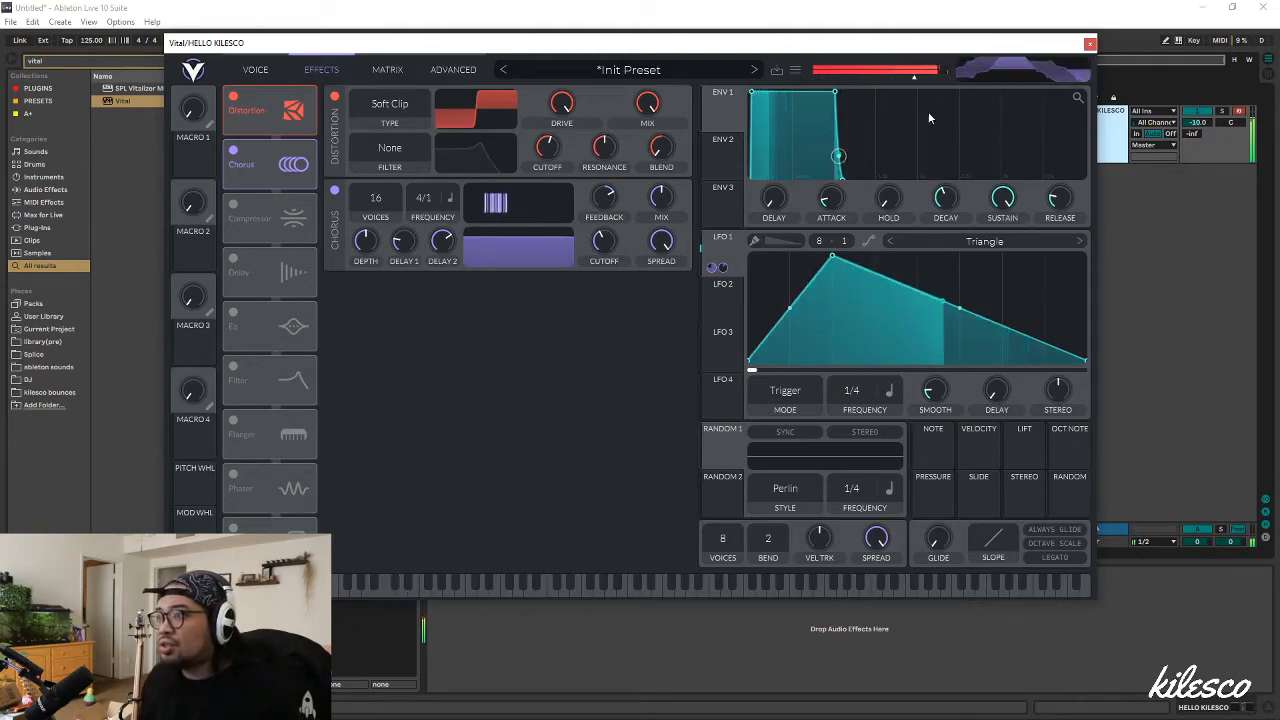
{"action": "left_click_drag", "start_coordinate": [914, 78], "coordinate": [903, 81]}
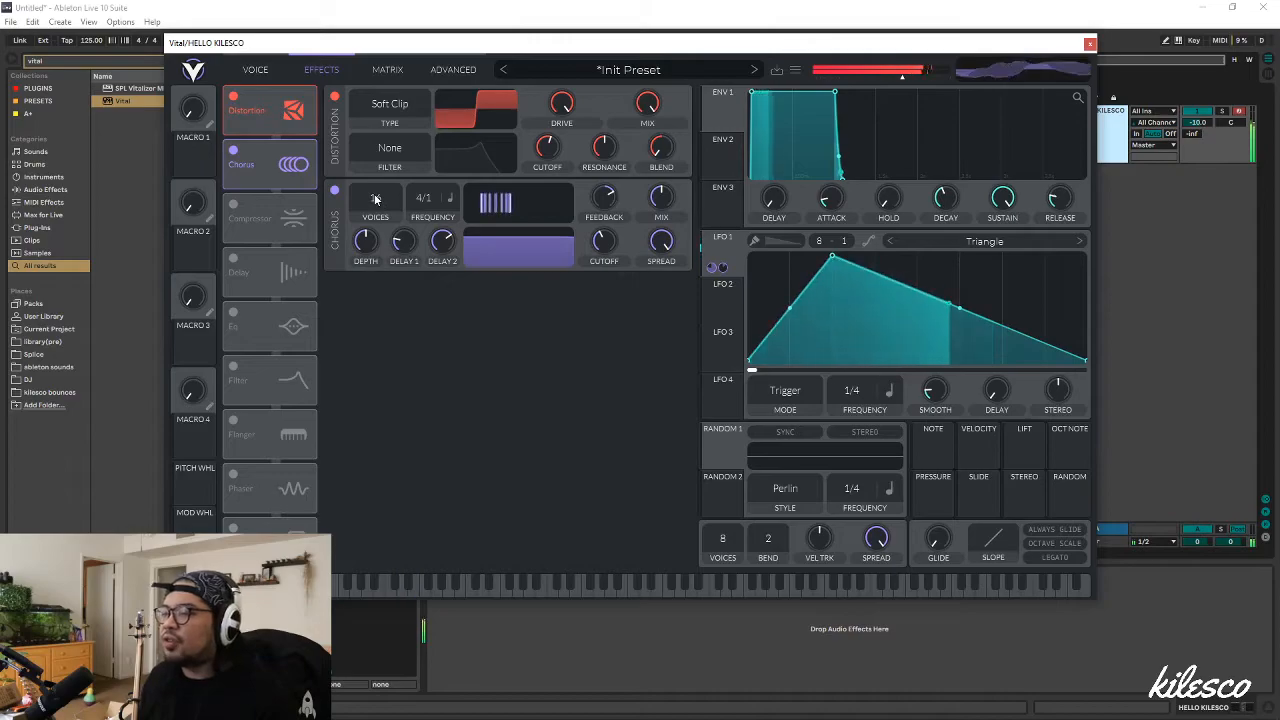
{"action": "left_click_drag", "start_coordinate": [376, 199], "coordinate": [373, 360]}
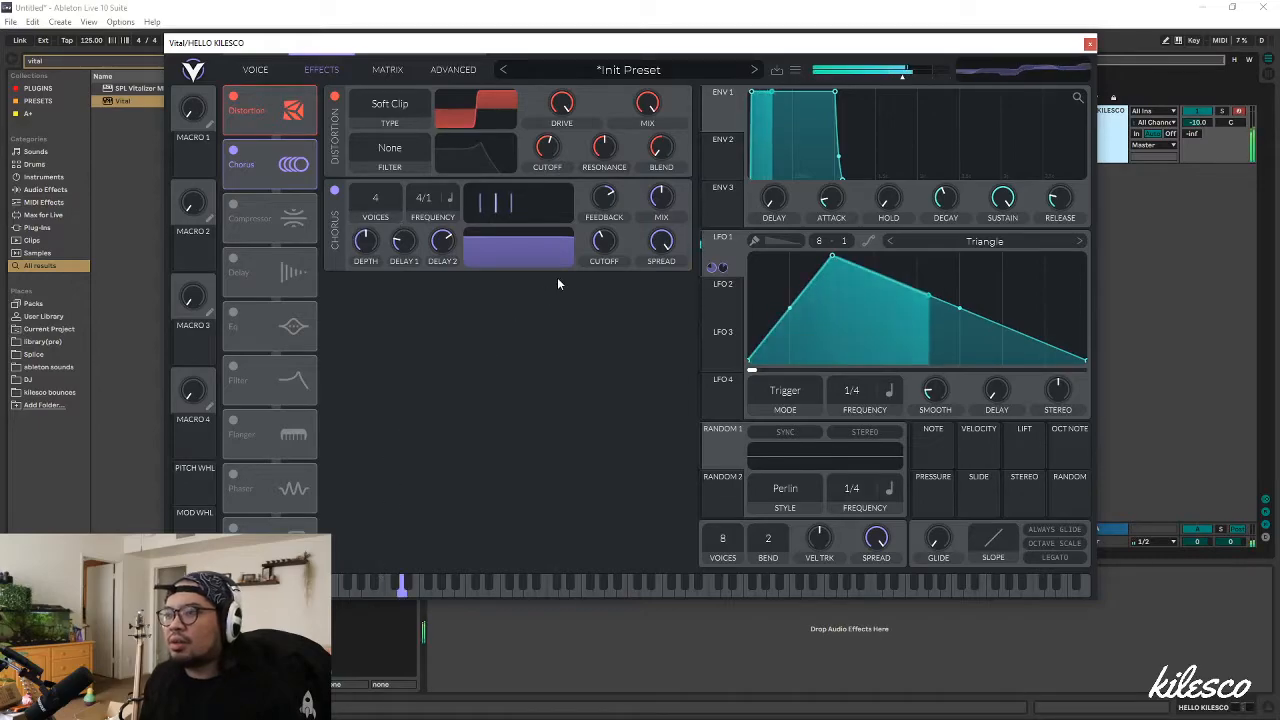
{"action": "left_click_drag", "start_coordinate": [904, 79], "coordinate": [910, 85]}
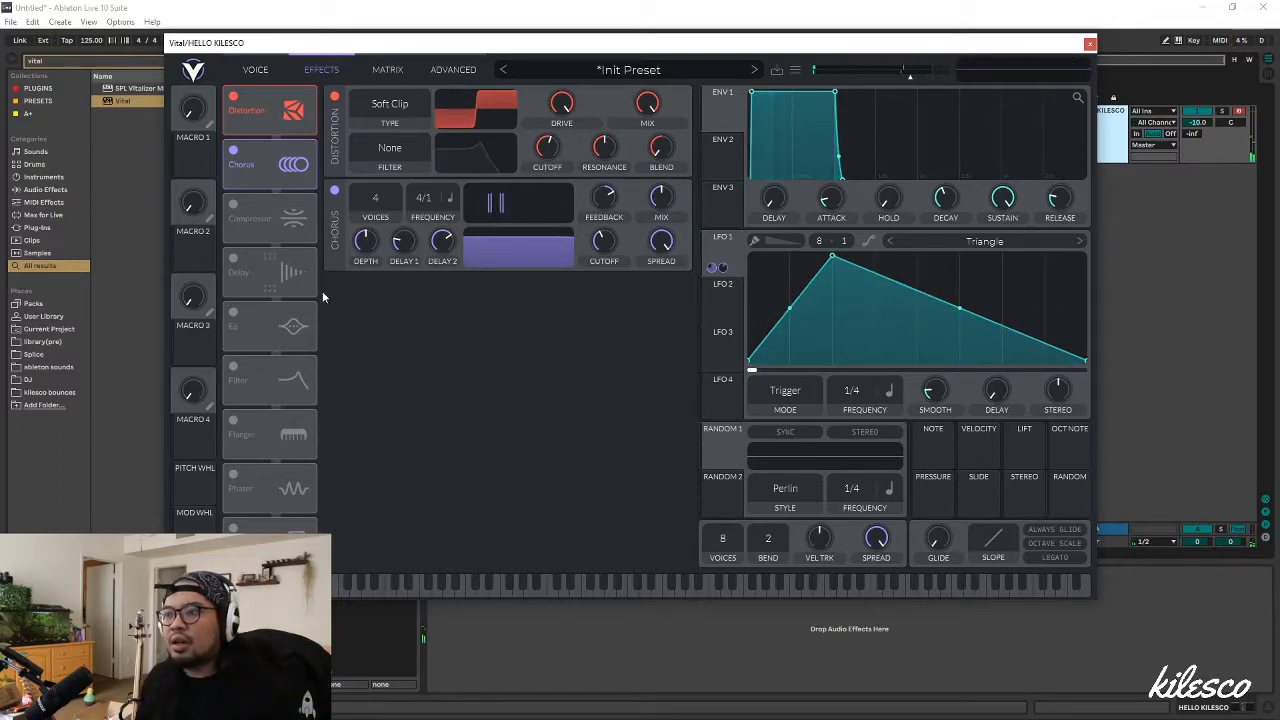
Move the synth window up and enable the Multiband Compressor
{"action": "left_click_drag", "start_coordinate": [515, 48], "coordinate": [508, 27]}
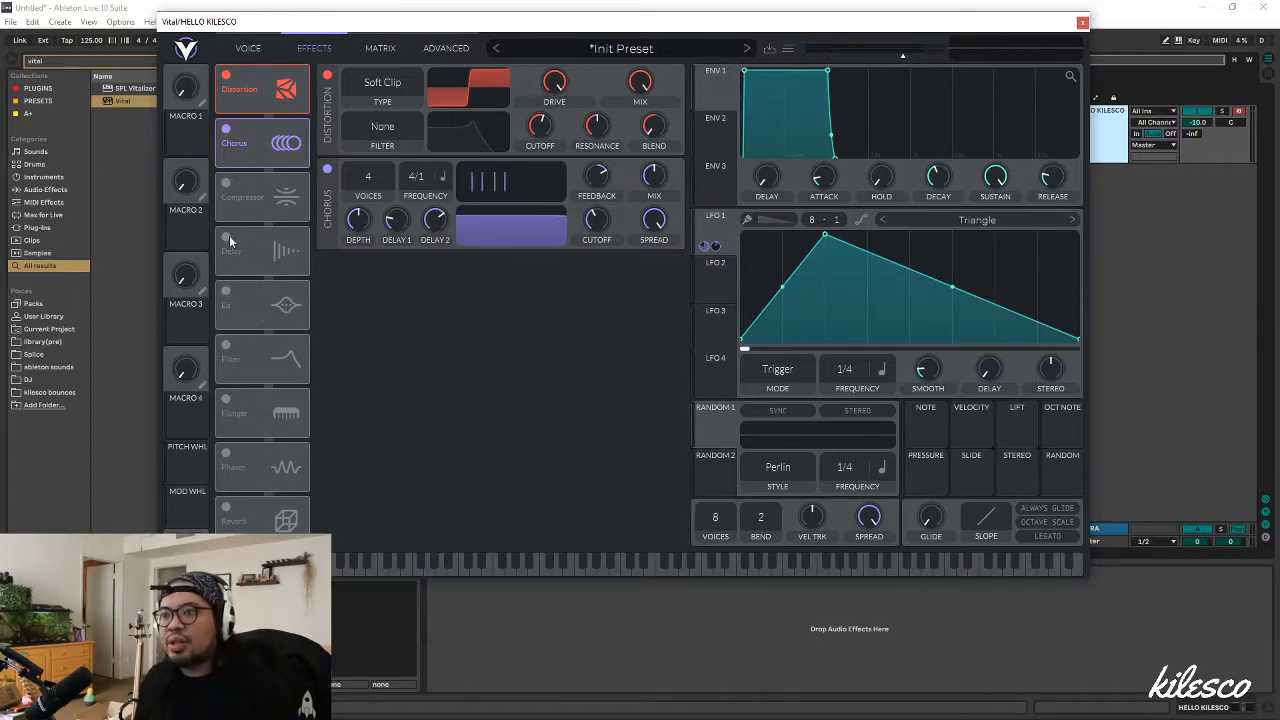
{"action": "left_click", "coordinate": [227, 185]}
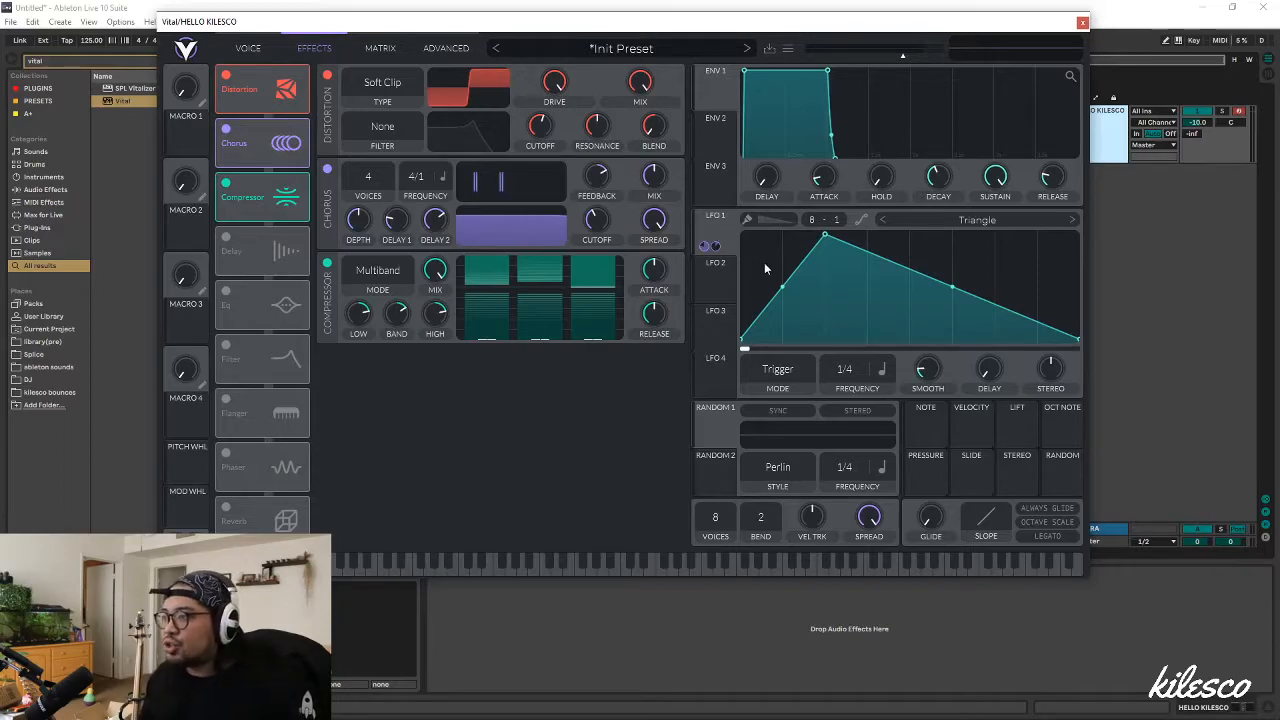
Modulate the distortion drive and a lowered chorus mix with LFO 1, using an amount of 0.660 on the chorus mix
{"action": "left_click_drag", "start_coordinate": [714, 228], "coordinate": [558, 105]}
{"action": "left_click_drag", "start_coordinate": [714, 240], "coordinate": [651, 179]}
{"action": "left_click_drag", "start_coordinate": [652, 179], "coordinate": [664, 291]}
{"action": "left_click_drag", "start_coordinate": [657, 210], "coordinate": [656, 188]}
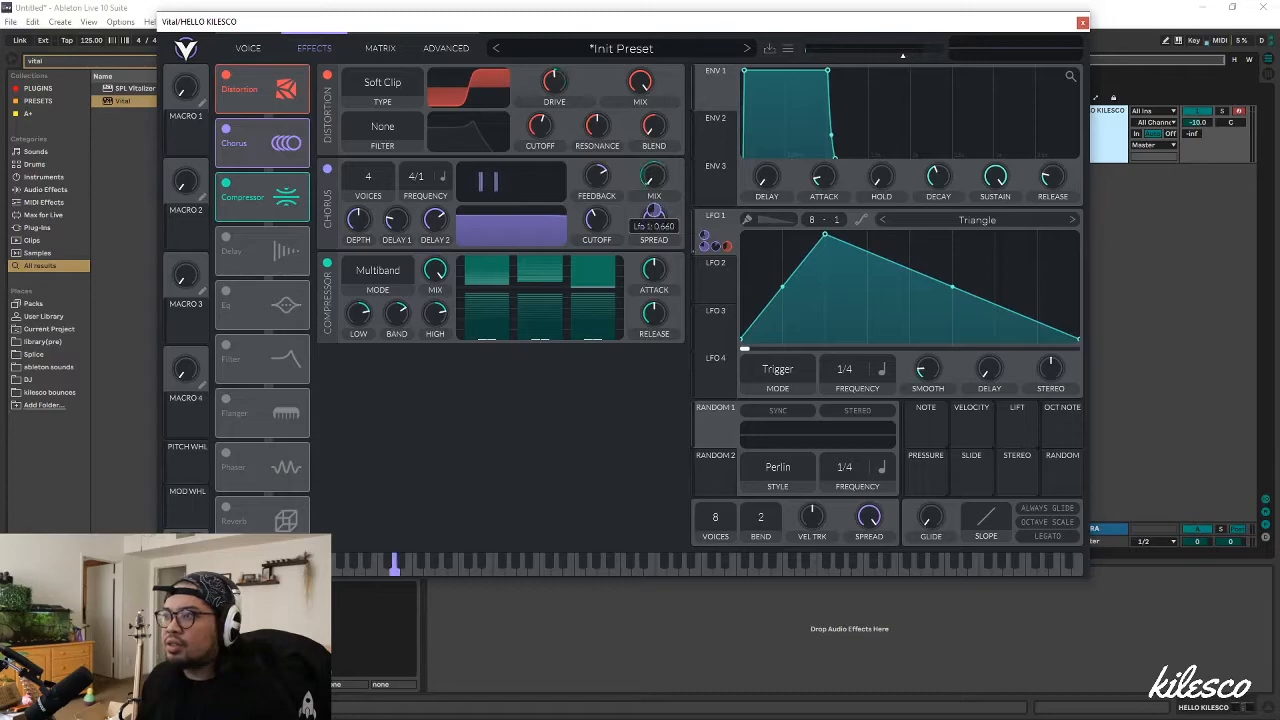
Modulate the compressor's lowered mix with LFO 1 and adjust the thresholds of its high and low bands
{"action": "left_click_drag", "start_coordinate": [712, 245], "coordinate": [437, 276]}
{"action": "left_click_drag", "start_coordinate": [437, 276], "coordinate": [443, 361]}
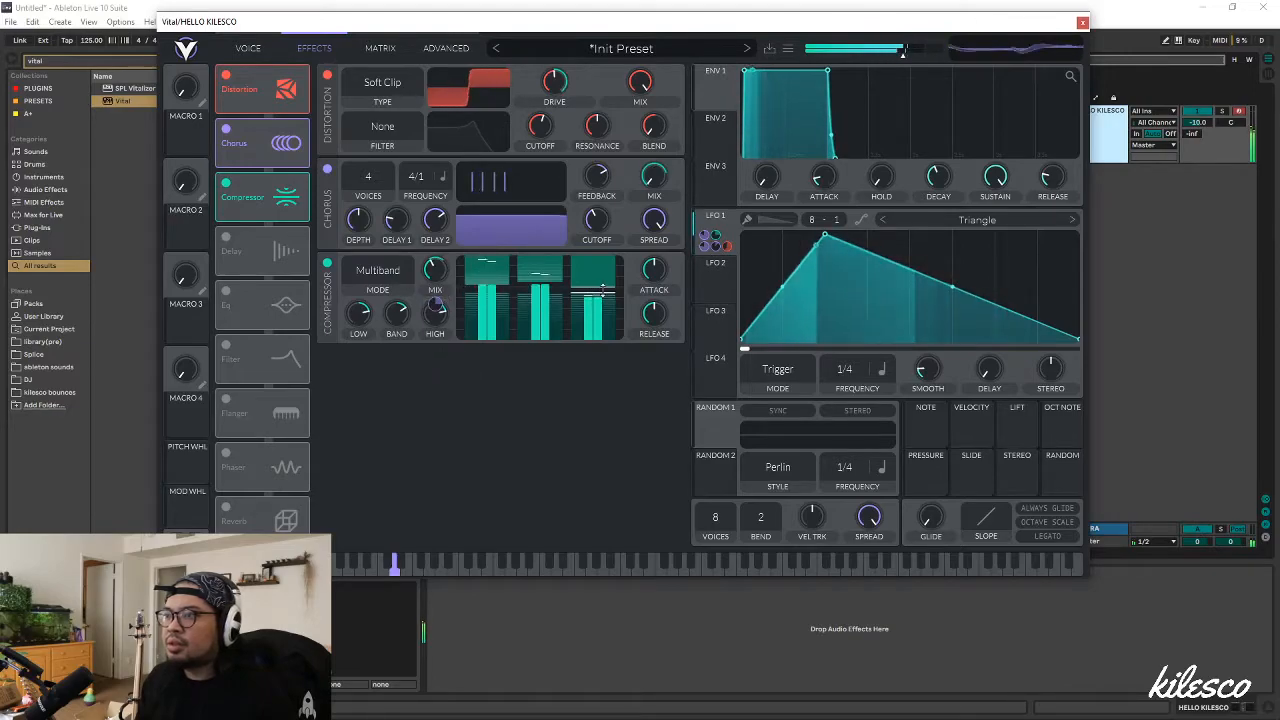
{"action": "left_click_drag", "start_coordinate": [604, 285], "coordinate": [604, 285]}
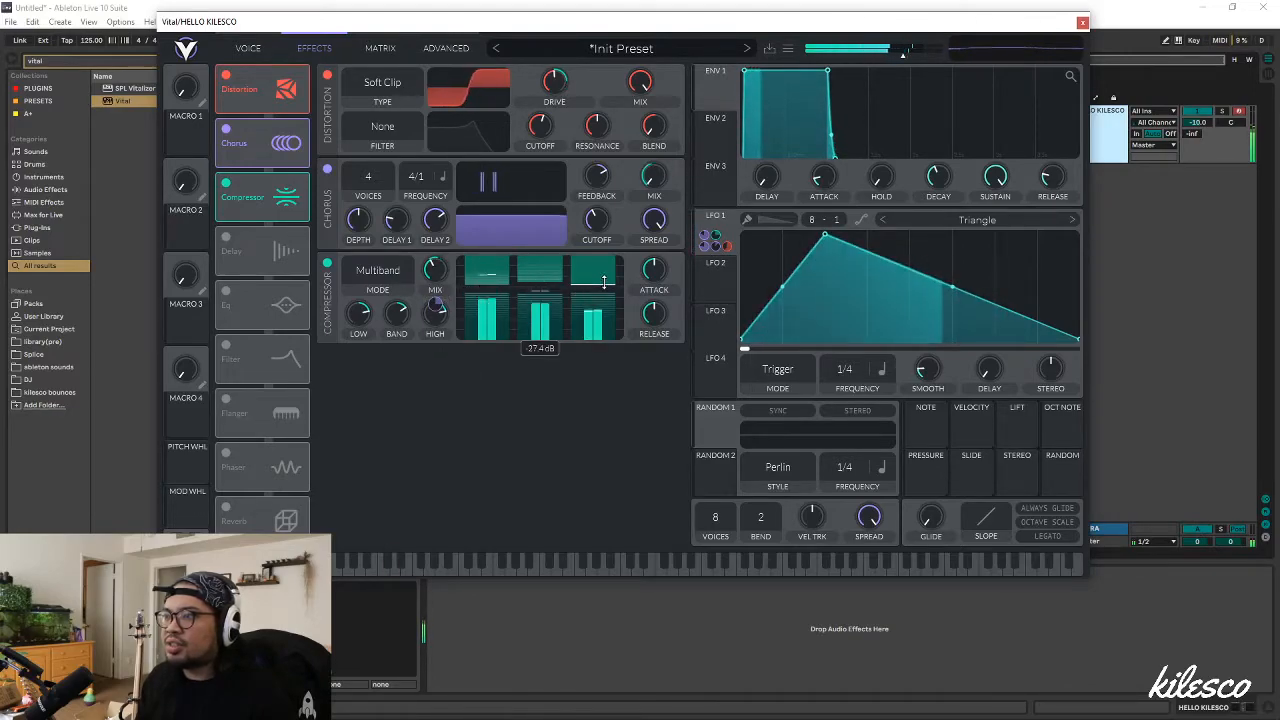
{"action": "left_click_drag", "start_coordinate": [499, 286], "coordinate": [501, 266]}
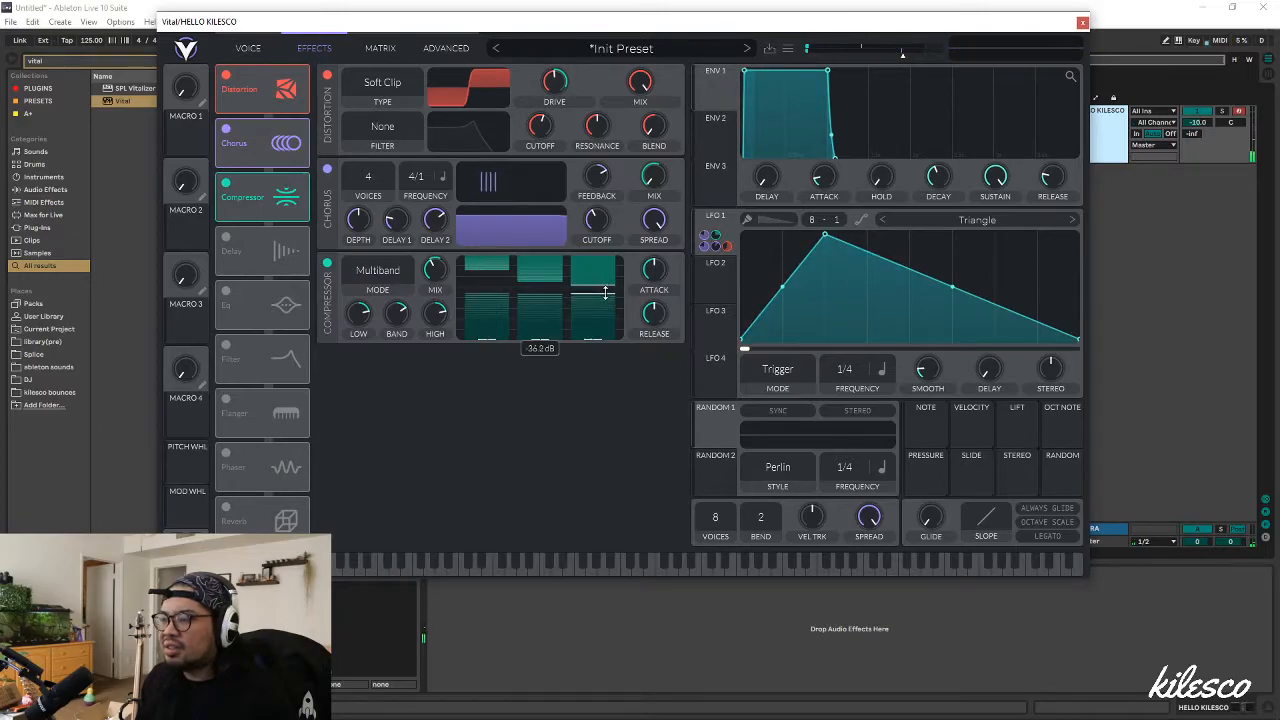
Fine-tune the compressor's high-band thresholds and set the LFO 1 amount on the chorus mix to 0.430
{"action": "mouse_move", "coordinate": [605, 292]}
{"action": "left_mouse_down"}
{"action": "mouse_move", "coordinate": [605, 318]}
{"action": "mouse_move", "coordinate": [609, 278]}
{"action": "left_mouse_up"}
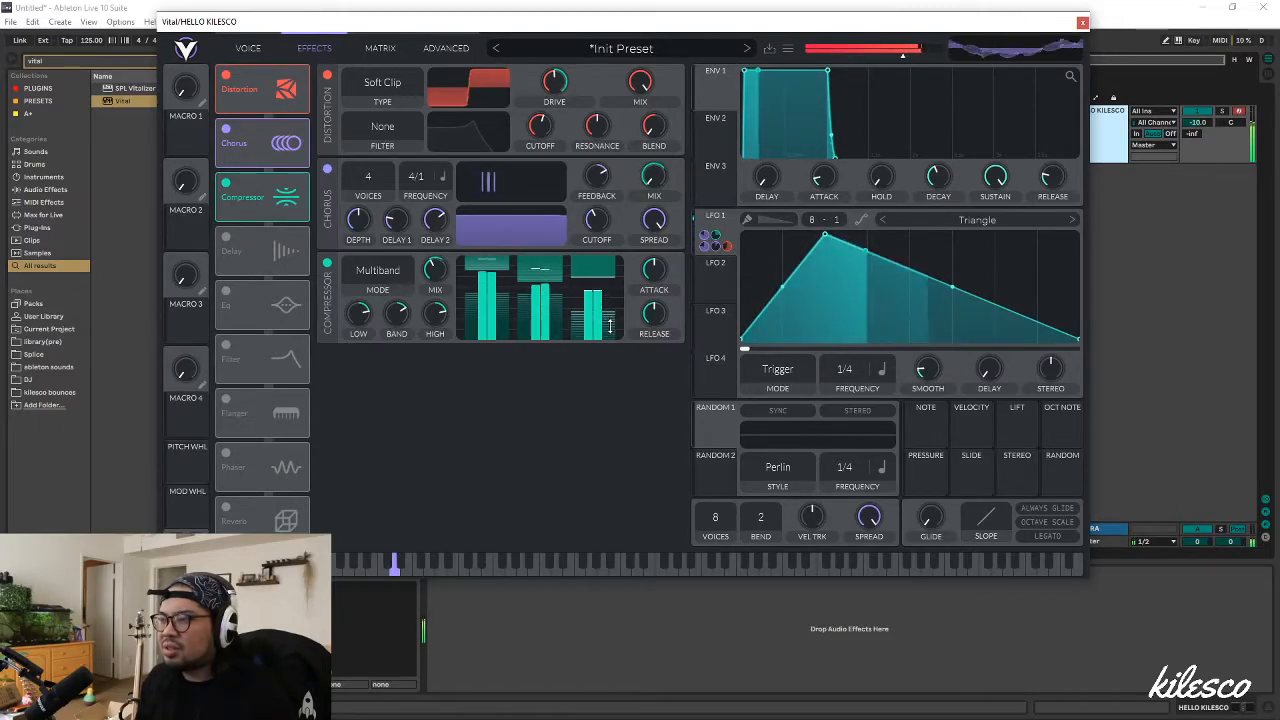
{"action": "left_click_drag", "start_coordinate": [654, 211], "coordinate": [654, 203]}
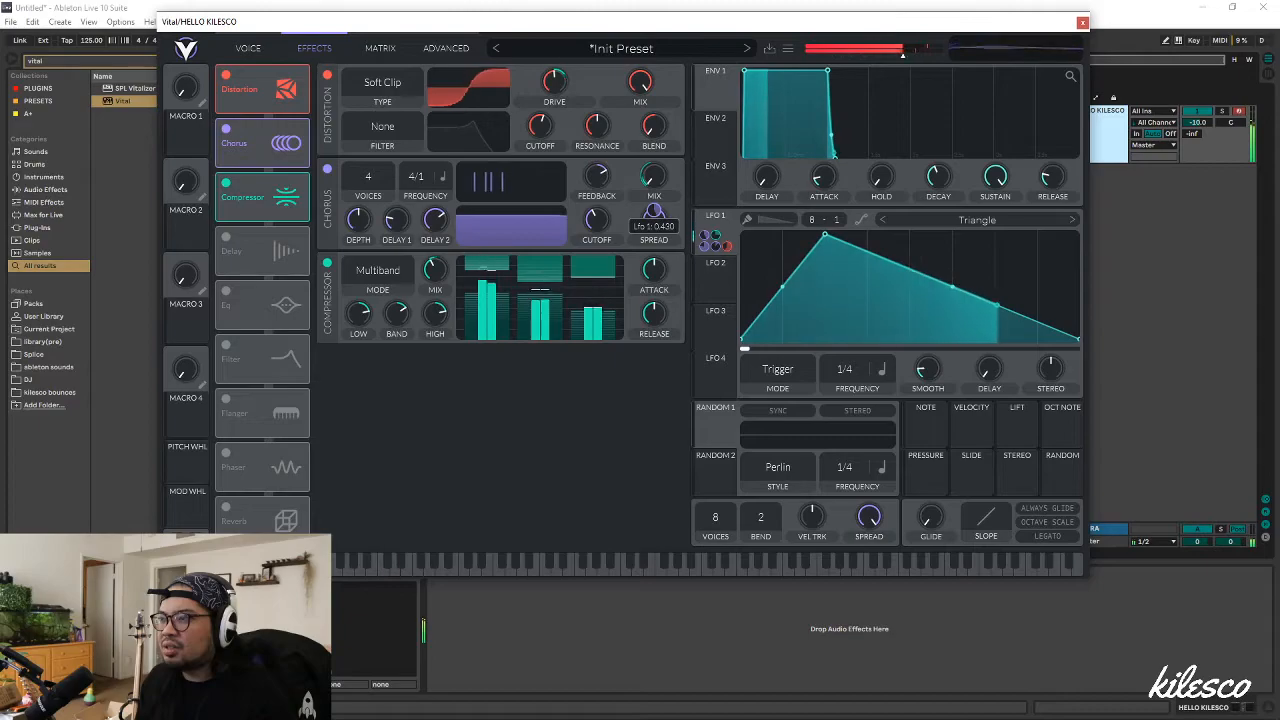
{"action": "left_click_drag", "start_coordinate": [608, 310], "coordinate": [609, 300]}
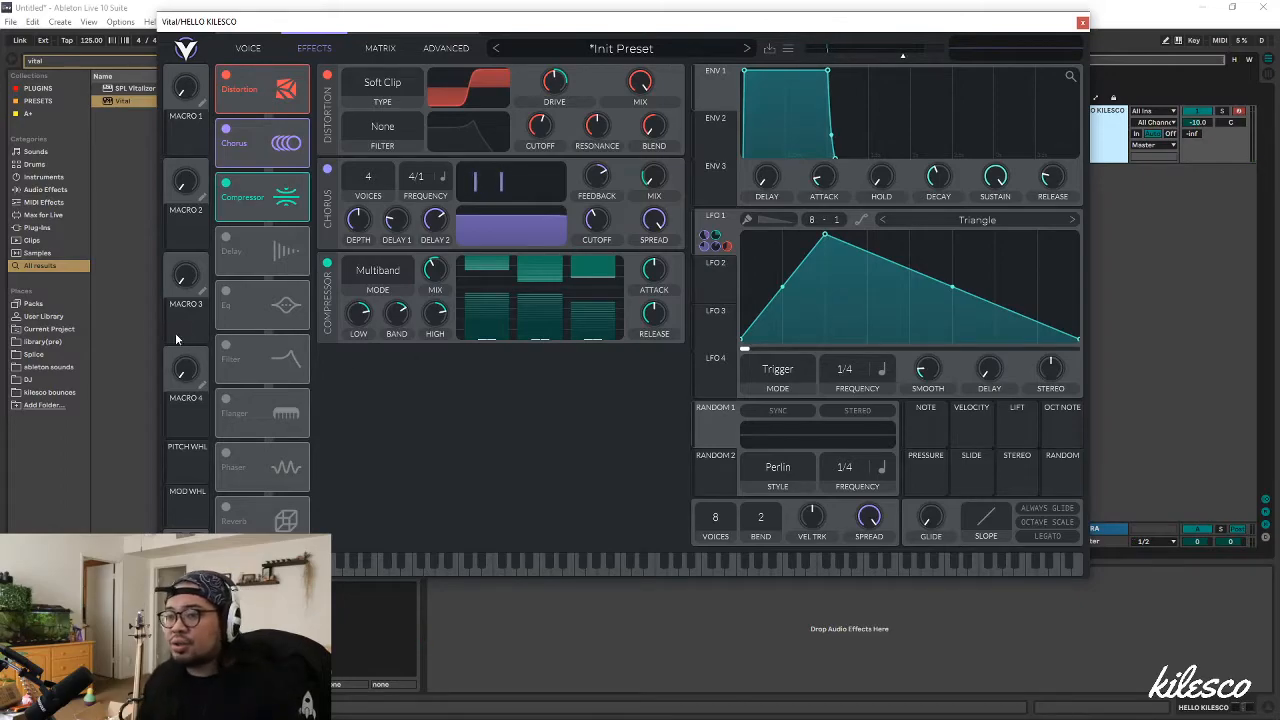
Enable the Filter effect, place it directly after the Compressor, and set its mode to Comb : Low High Comb
{"action": "left_click", "coordinate": [227, 346]}
{"action": "left_click_drag", "start_coordinate": [266, 372], "coordinate": [277, 251]}
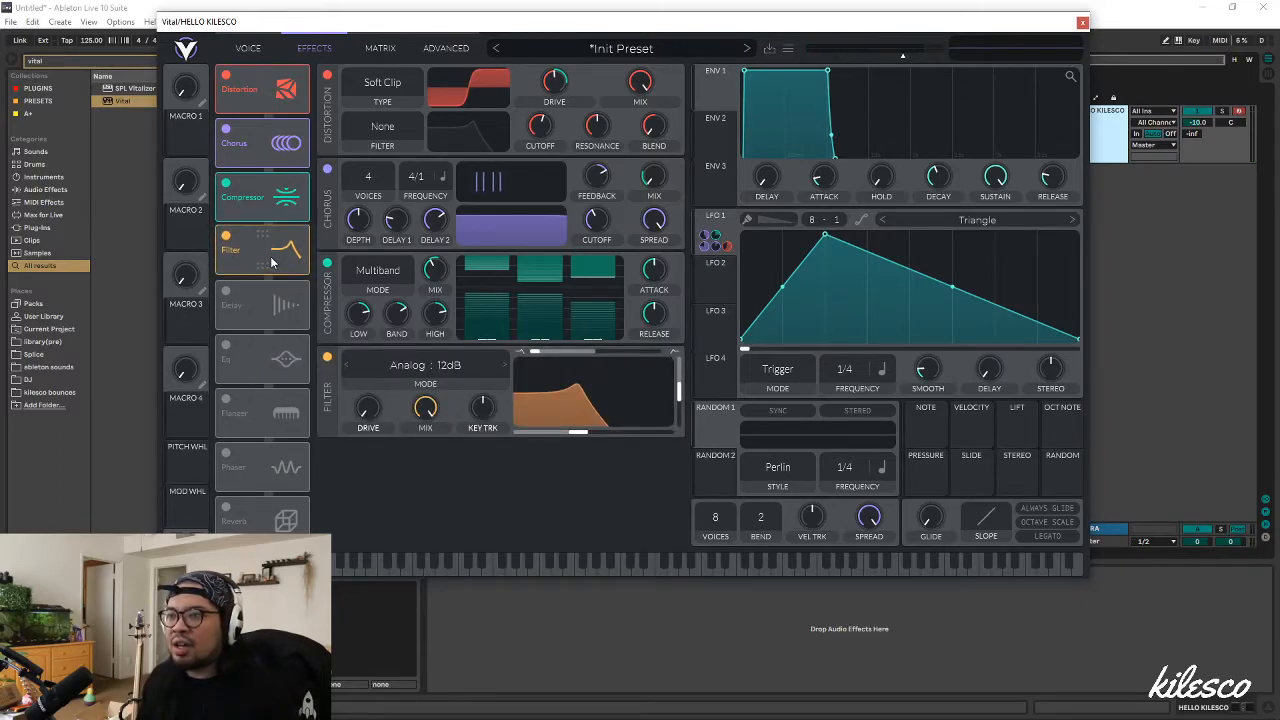
{"action": "left_click", "coordinate": [445, 376]}
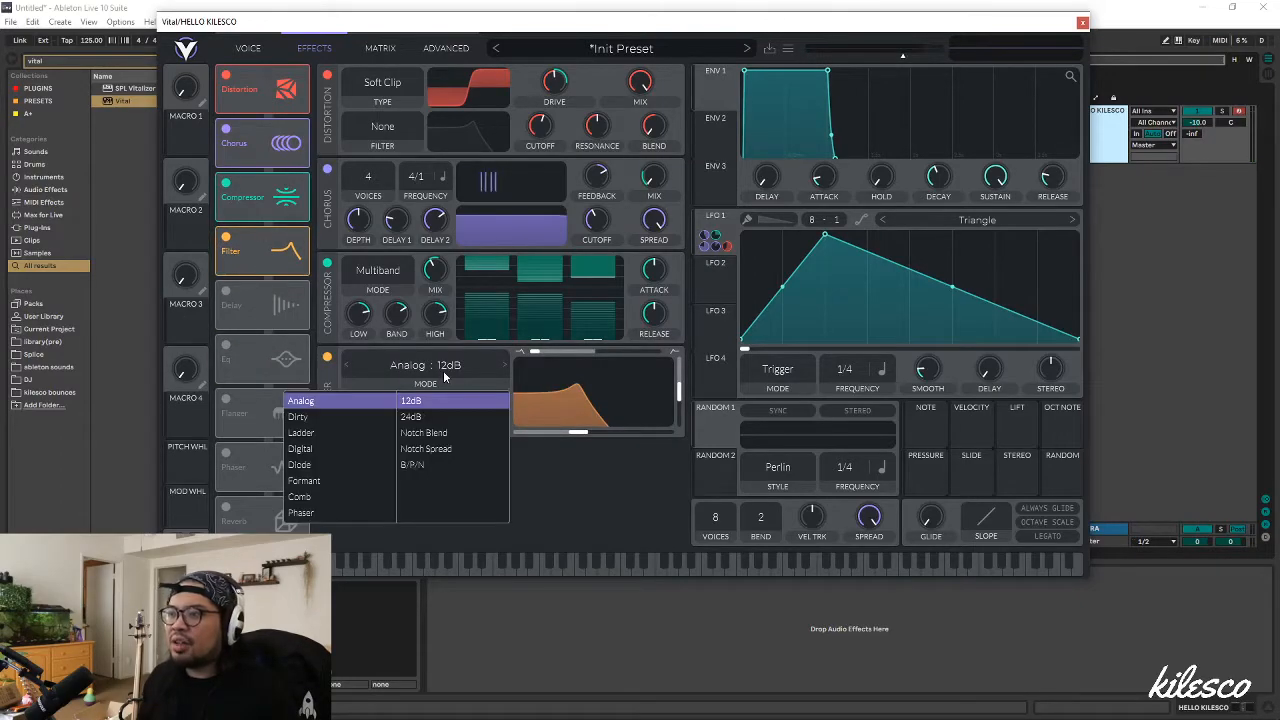
{"action": "left_click", "coordinate": [340, 497]}
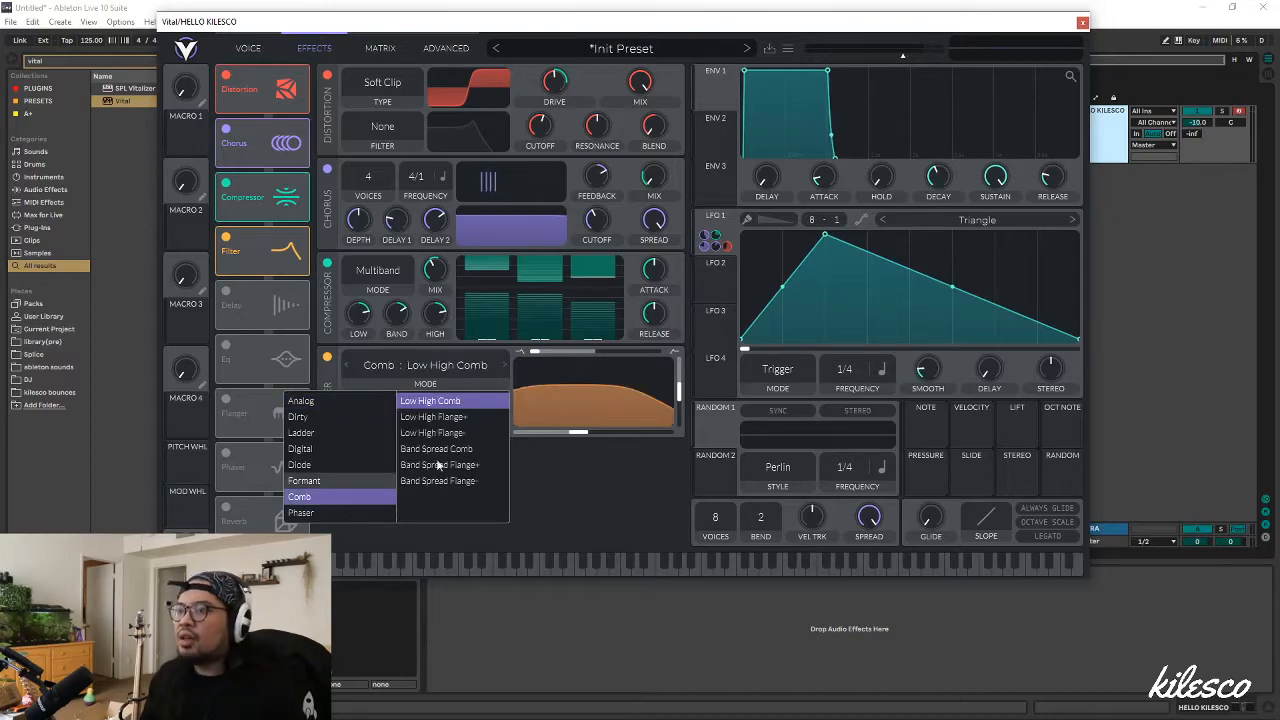
{"action": "left_click", "coordinate": [670, 403]}
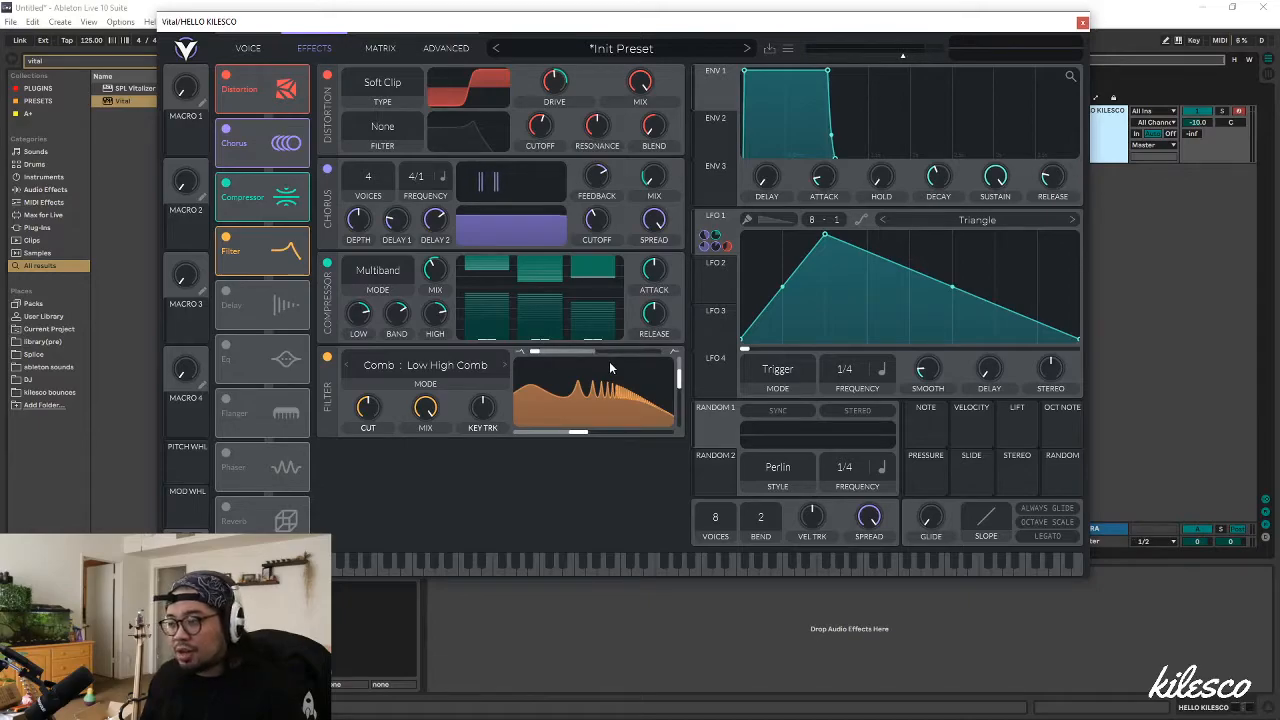
Set the comb filter's blend to 0.647 and sweep its cutoff up and down, settling on a lower frequency
{"action": "left_click_drag", "start_coordinate": [585, 432], "coordinate": [593, 432]}
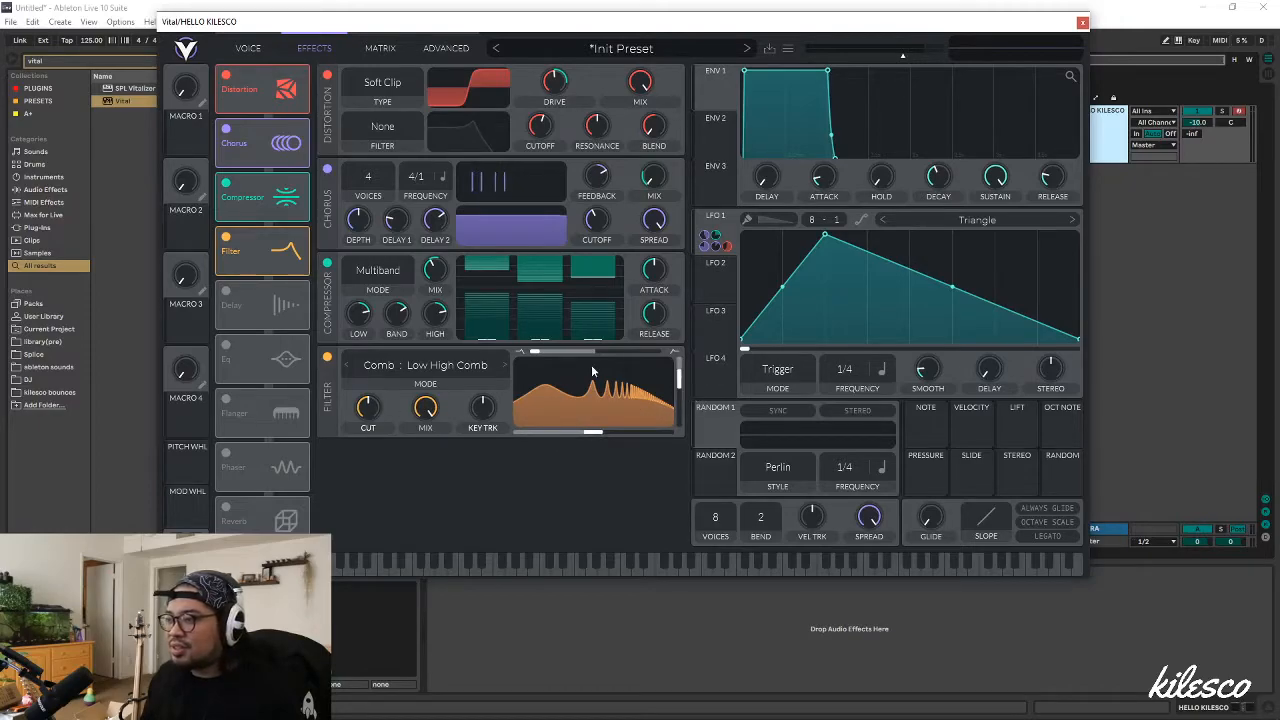
{"action": "left_click_drag", "start_coordinate": [538, 352], "coordinate": [575, 359]}
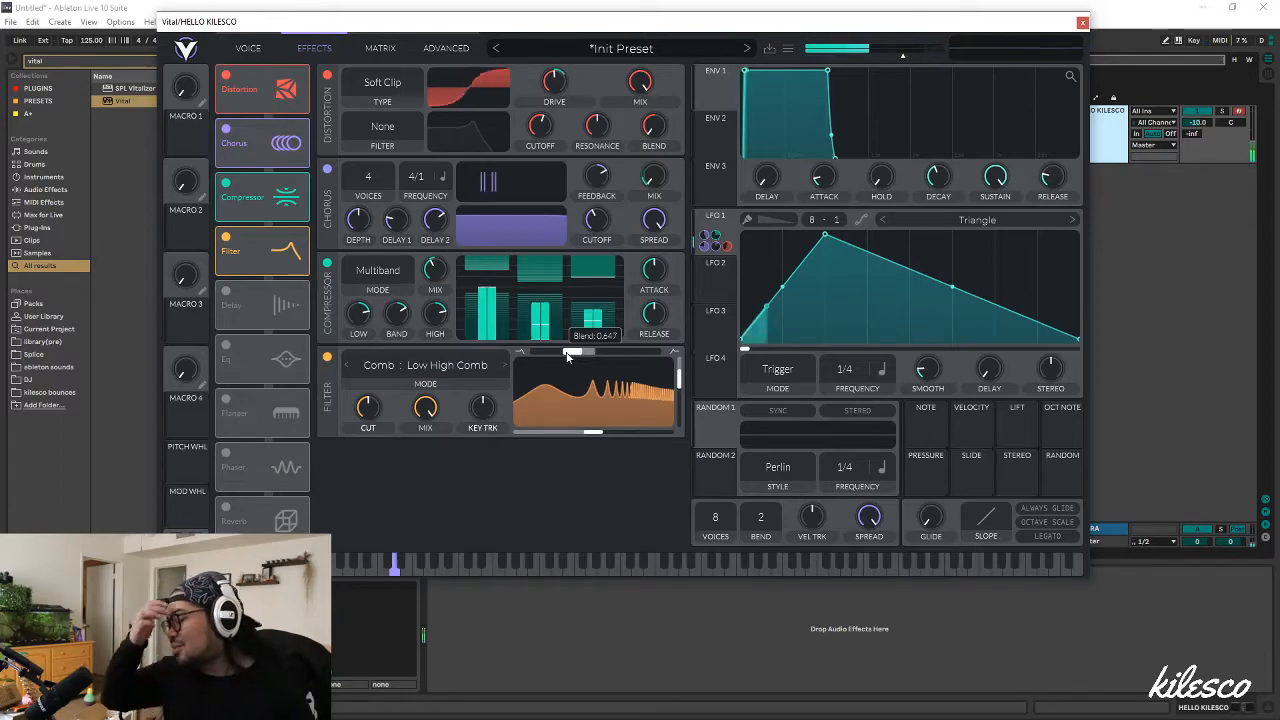
{"action": "left_click_drag", "start_coordinate": [592, 433], "coordinate": [576, 437]}
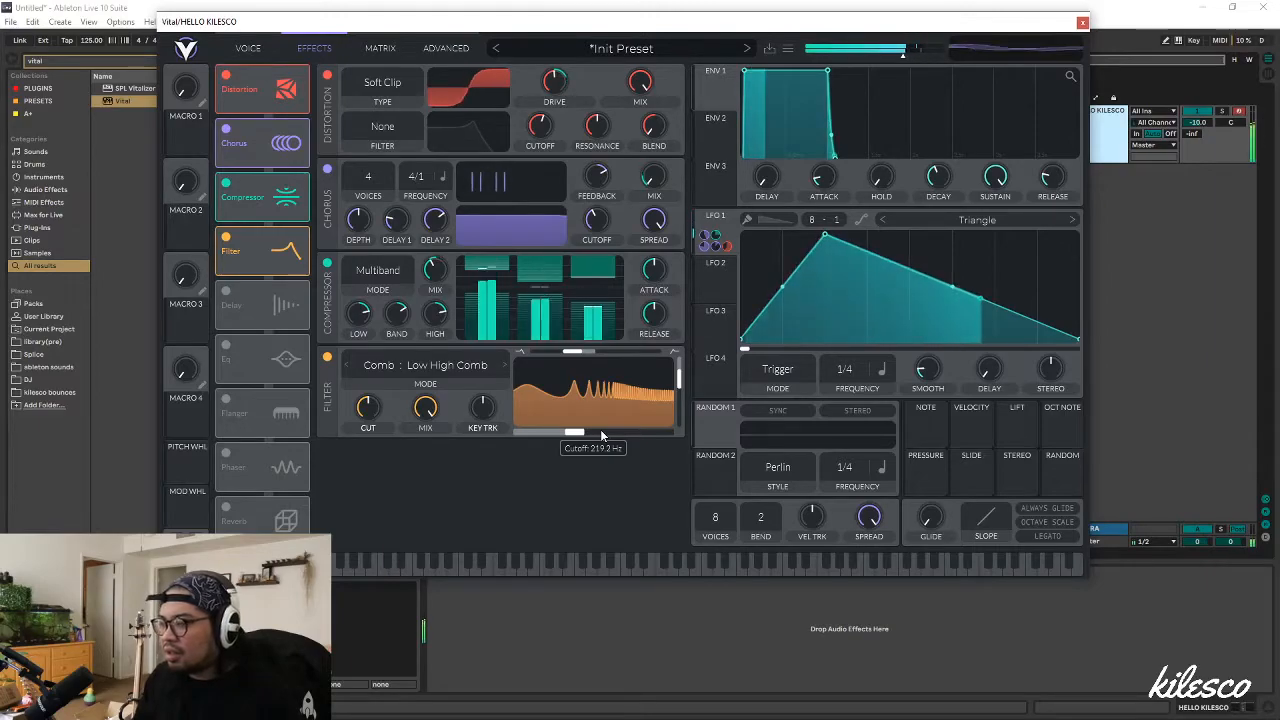
{"action": "left_click_drag", "start_coordinate": [575, 434], "coordinate": [614, 430]}
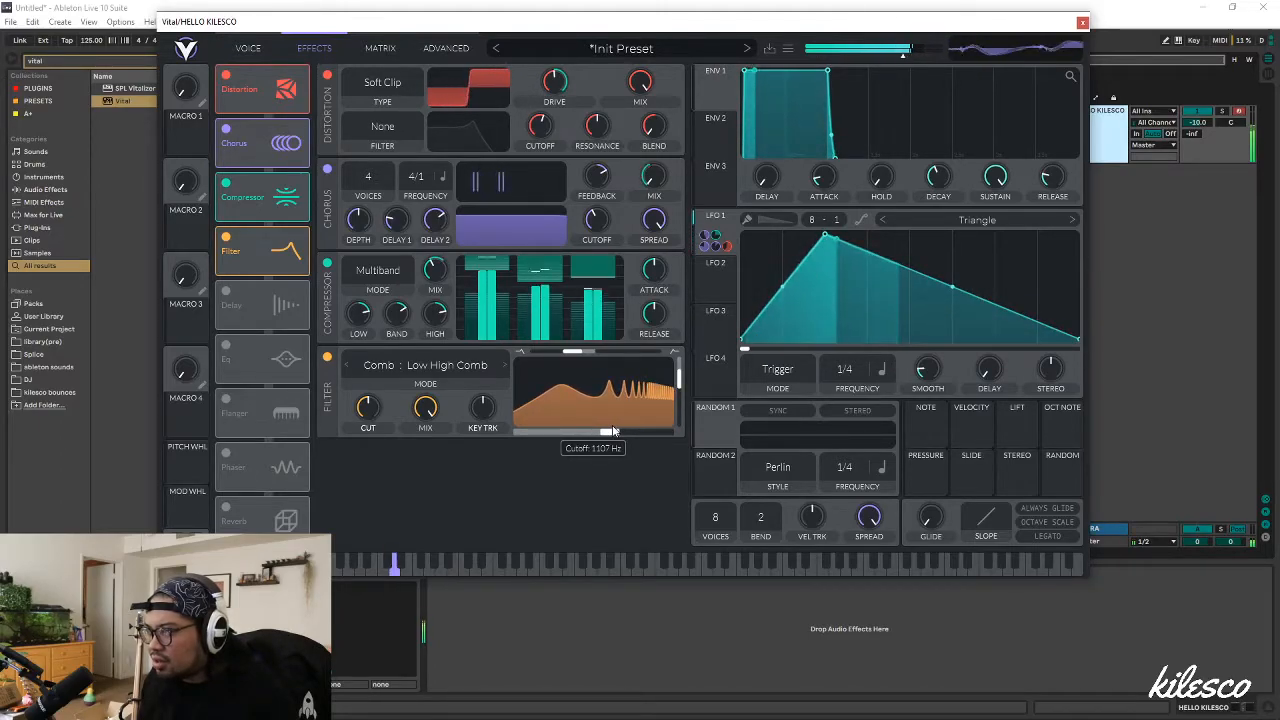
{"action": "left_click_drag", "start_coordinate": [614, 430], "coordinate": [566, 431]}
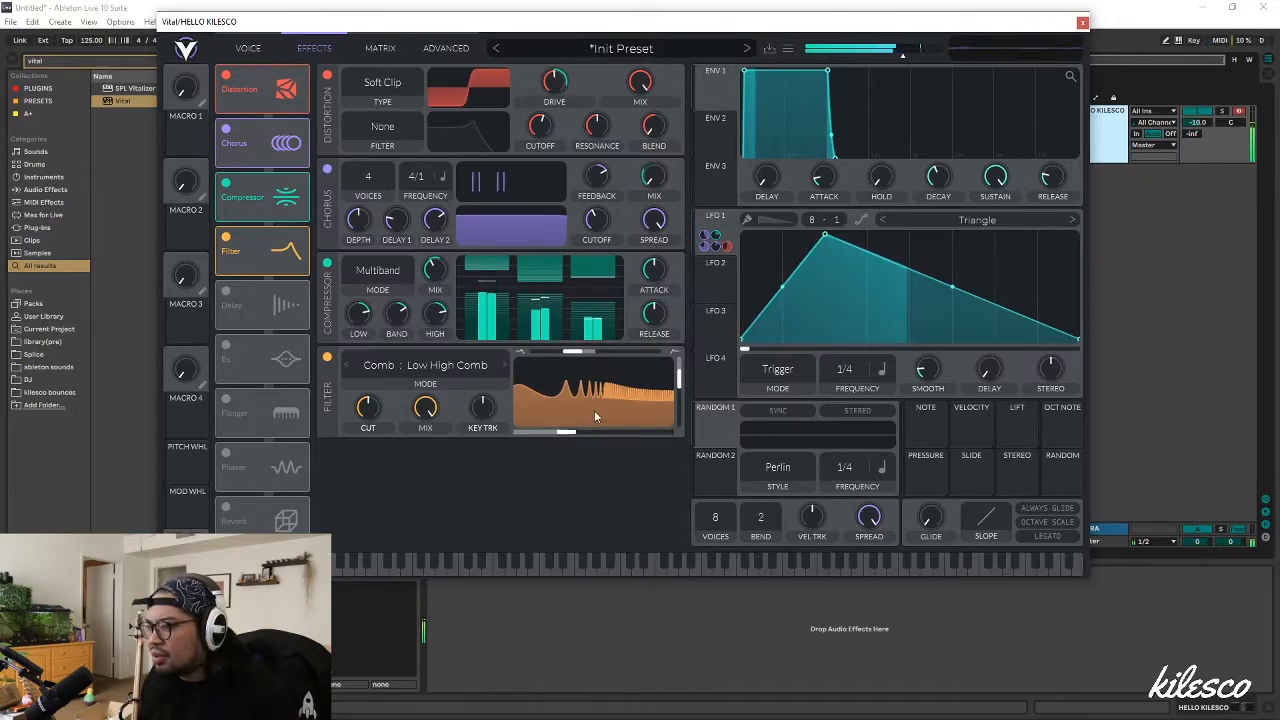
Bypass and re-enable the comb filter twice to compare the sound with and without it
{"action": "left_click", "coordinate": [327, 357]}
{"action": "left_click", "coordinate": [327, 357]}
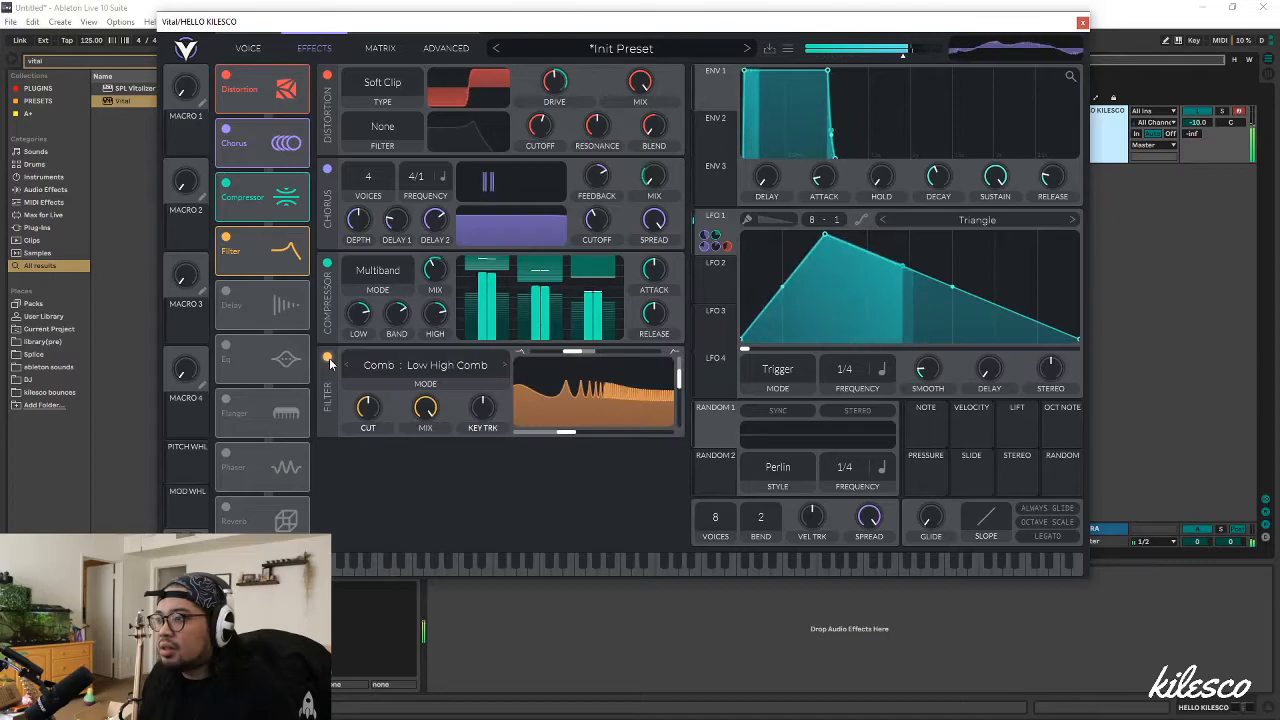
{"action": "left_click", "coordinate": [328, 358]}
{"action": "left_click", "coordinate": [328, 358]}
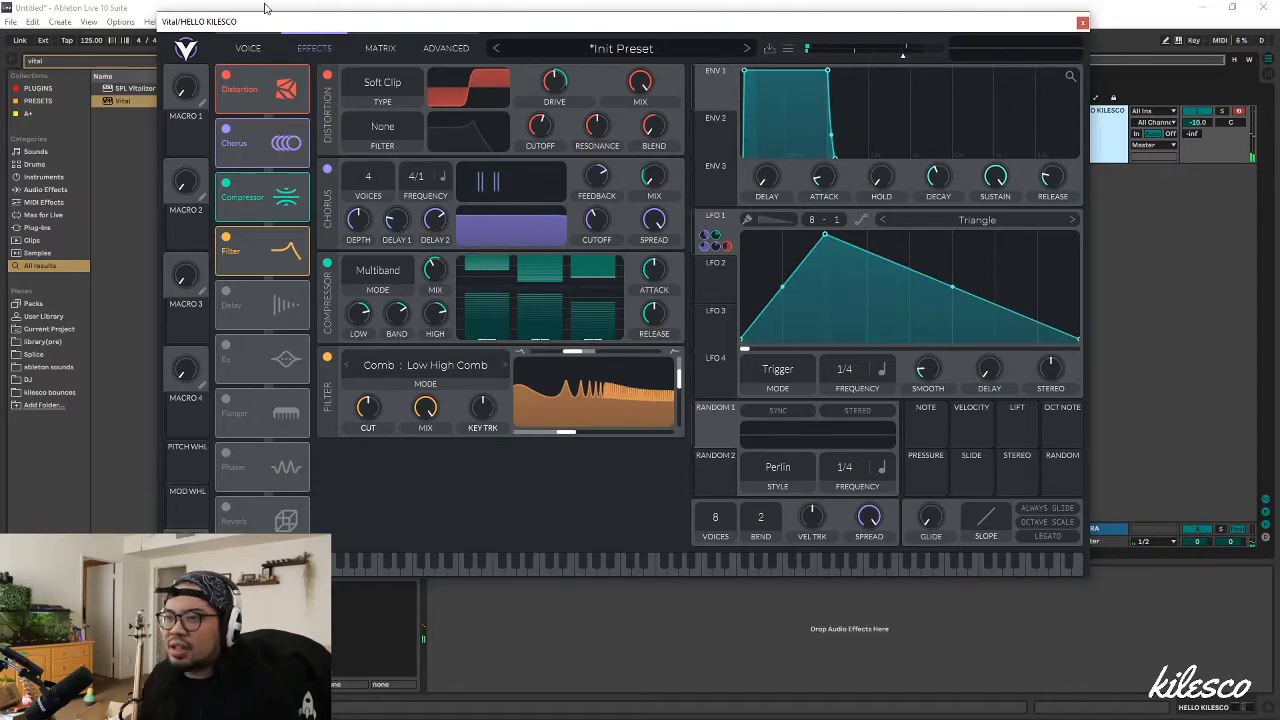
Set oscillator 1's spectral morph type to Formant Scale
{"action": "left_click", "coordinate": [248, 48]}
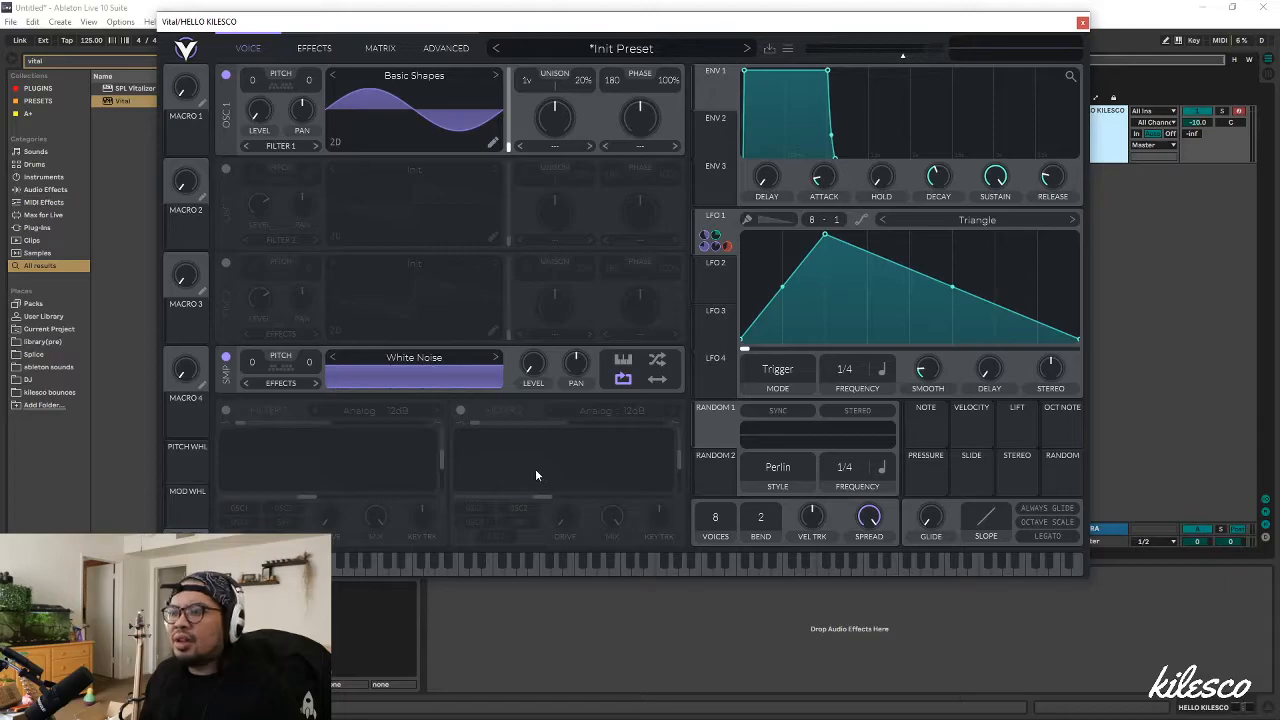
{"action": "left_click", "coordinate": [314, 48]}
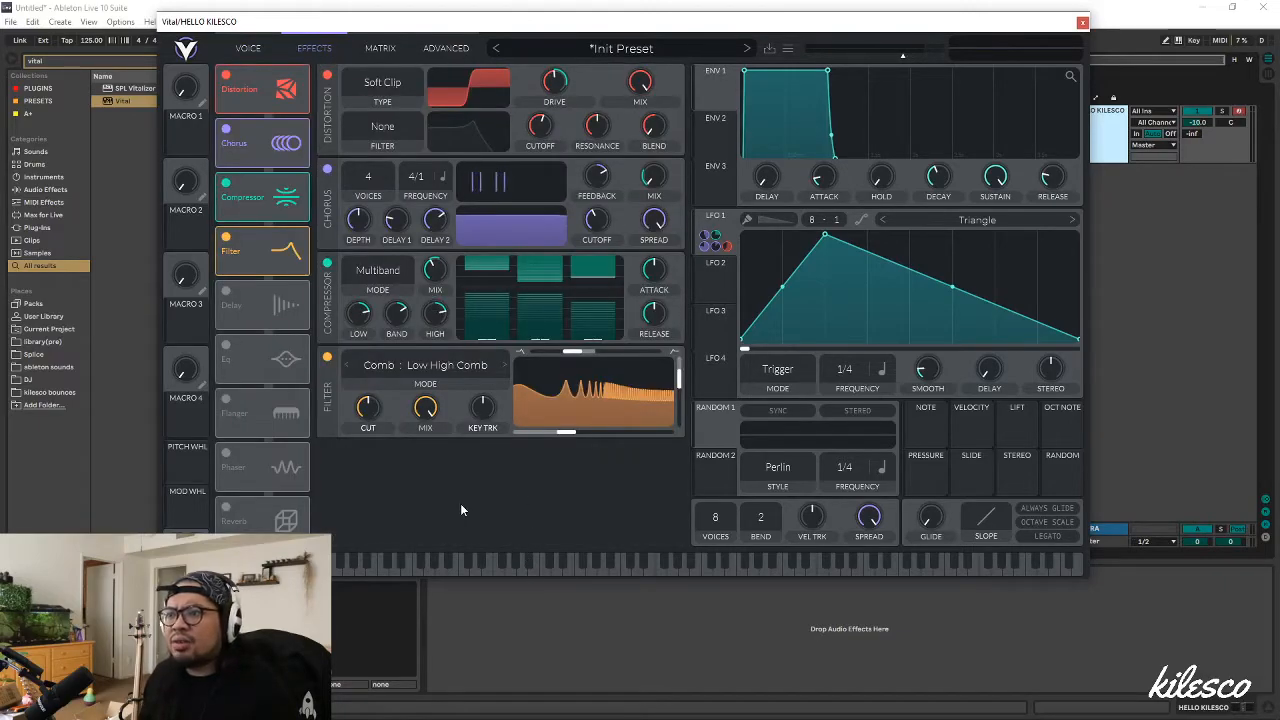
{"action": "left_click", "coordinate": [248, 48]}
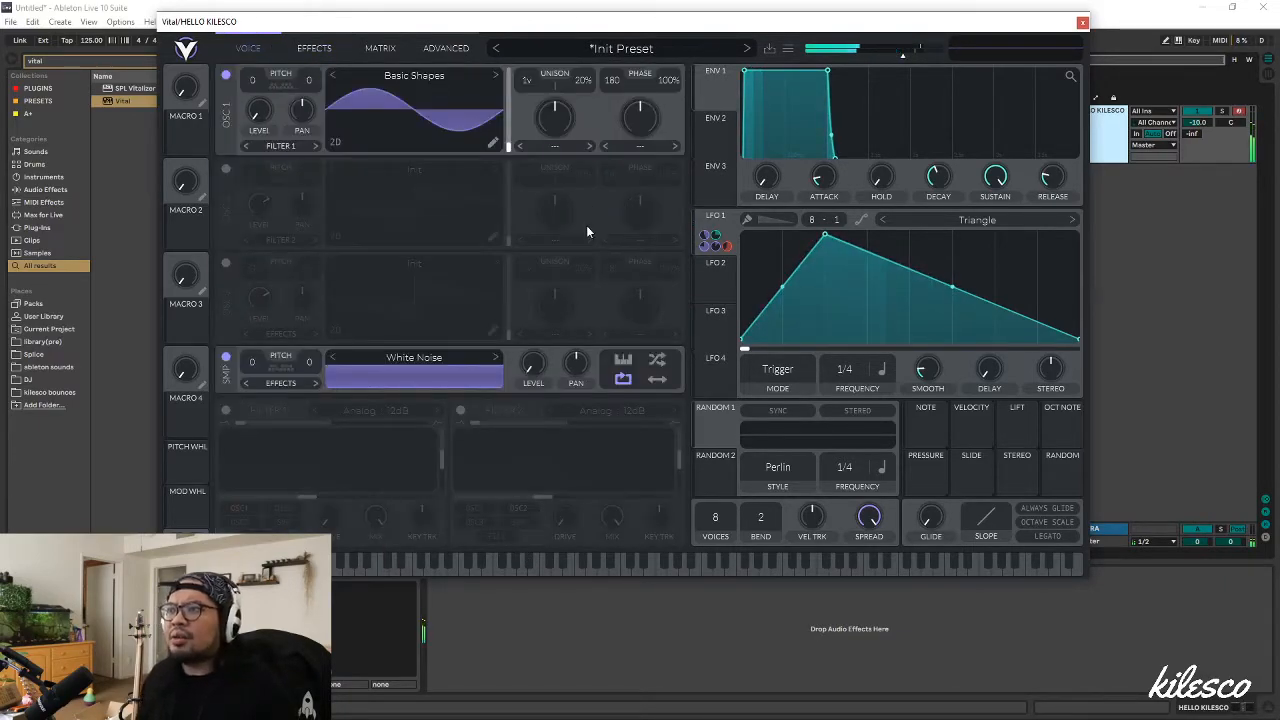
{"action": "left_click", "coordinate": [552, 145]}
{"action": "left_click", "coordinate": [596, 121]}
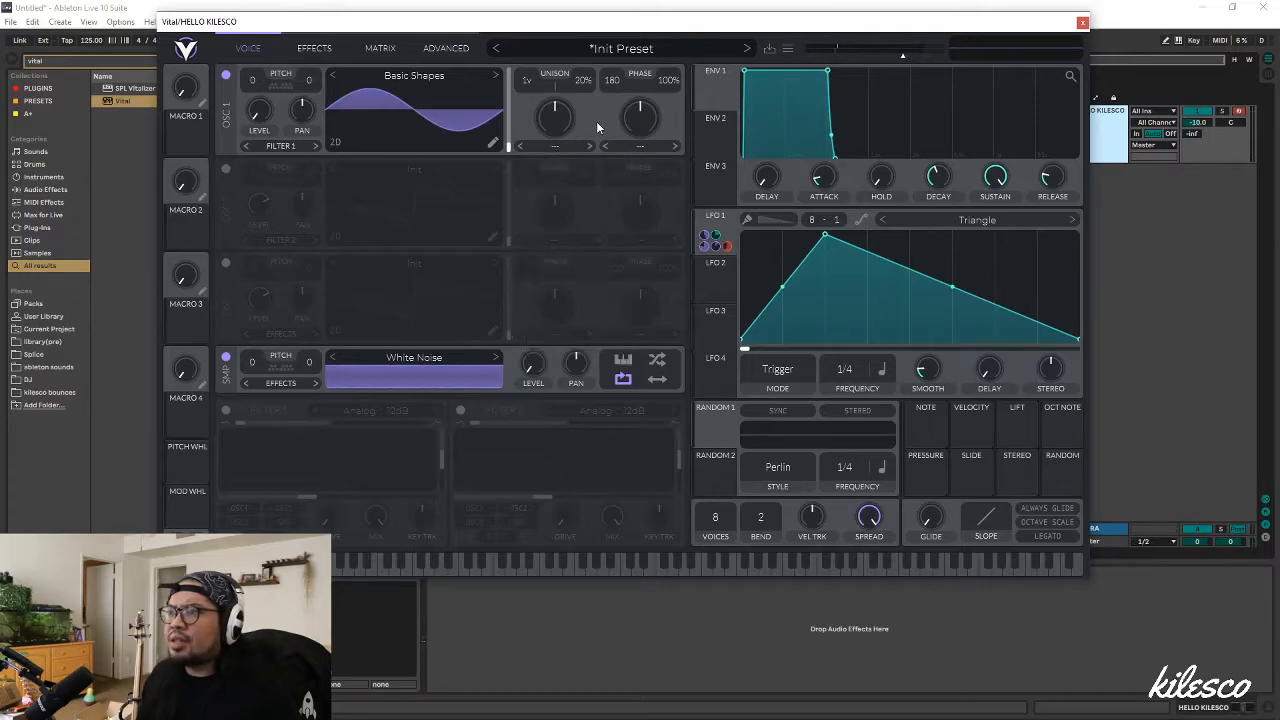
{"action": "left_click", "coordinate": [551, 146]}
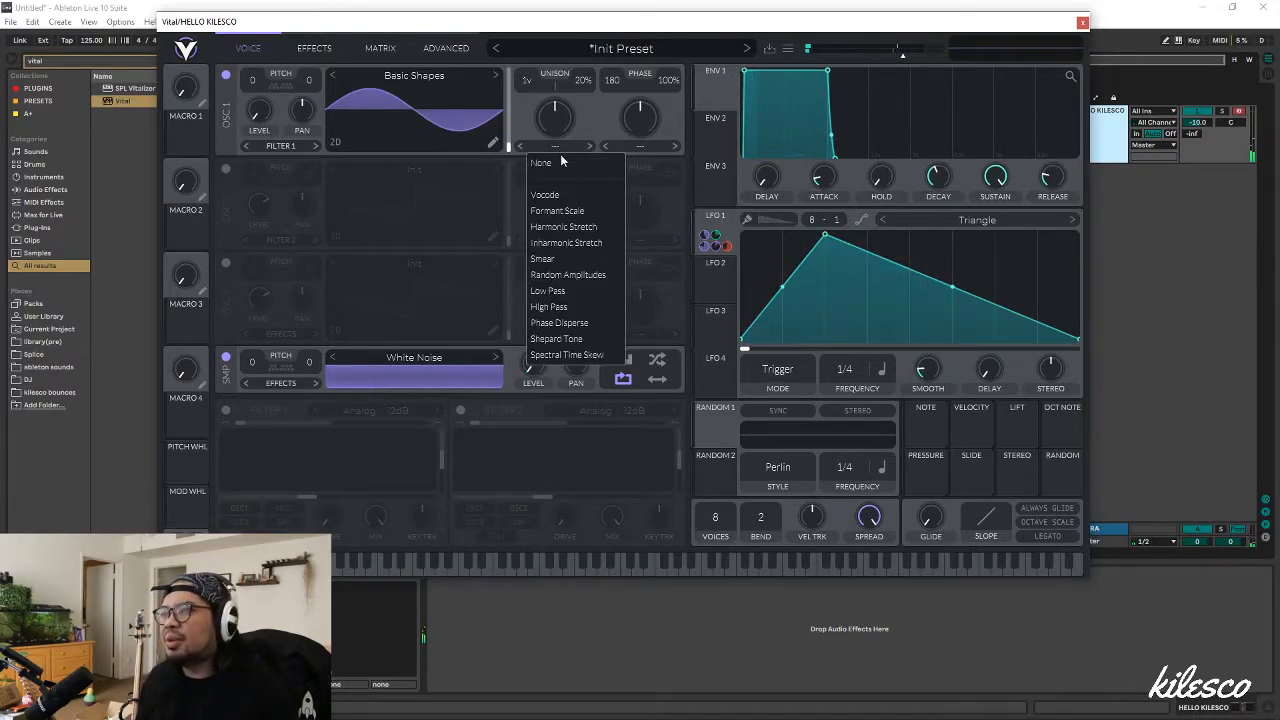
{"action": "left_click", "coordinate": [560, 211]}
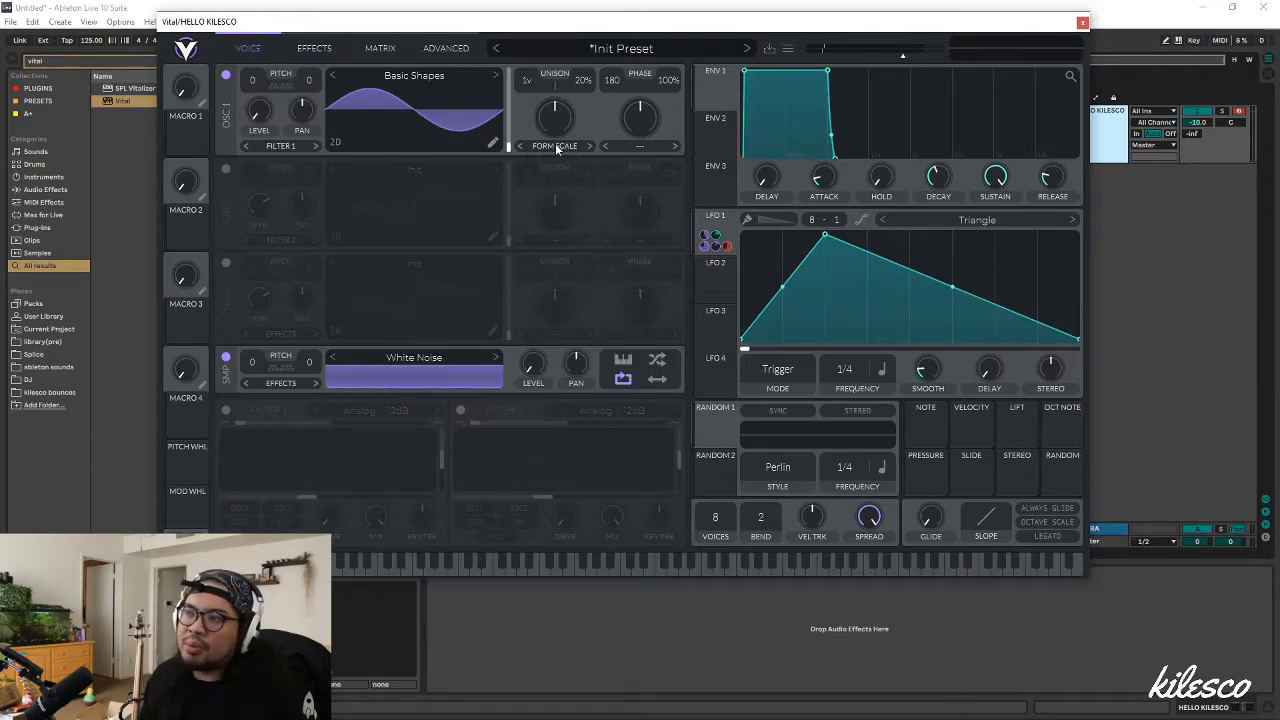
Modulate oscillator 1's Formant Scale amount with LFO 1 and adjust the modulation depth
{"action": "left_click_drag", "start_coordinate": [714, 240], "coordinate": [560, 123]}
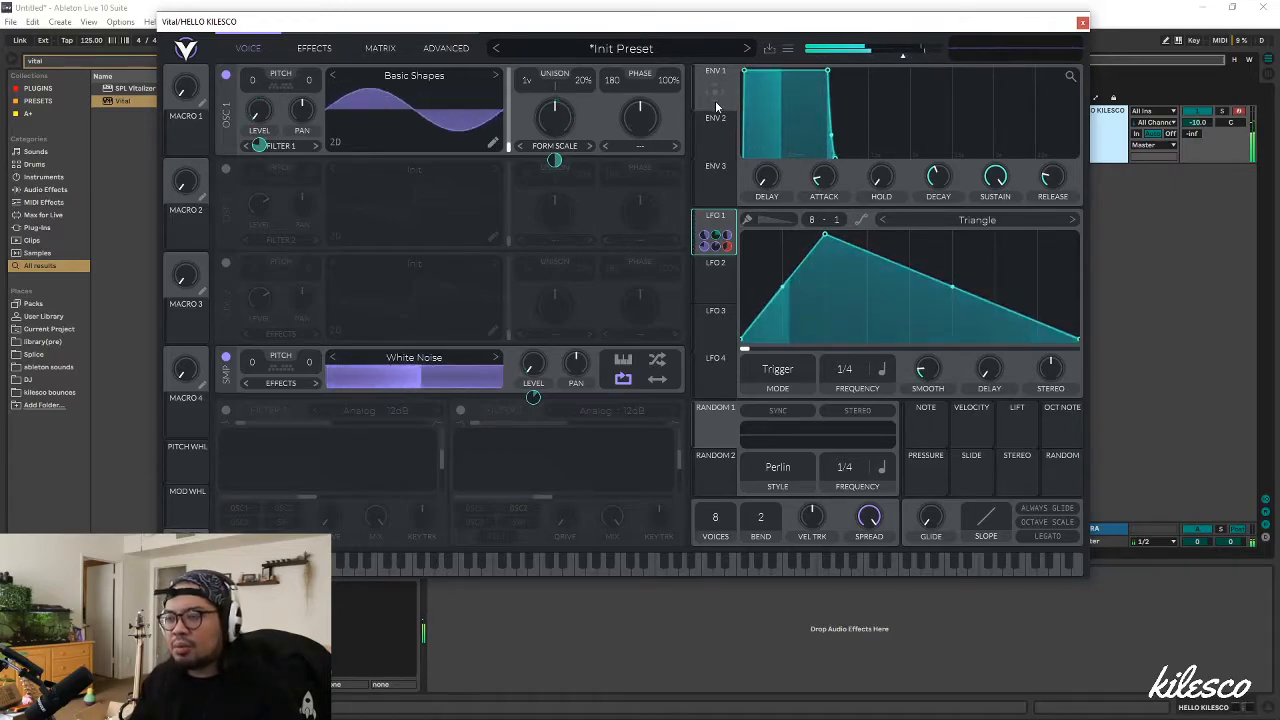
{"action": "mouse_move", "coordinate": [558, 162]}
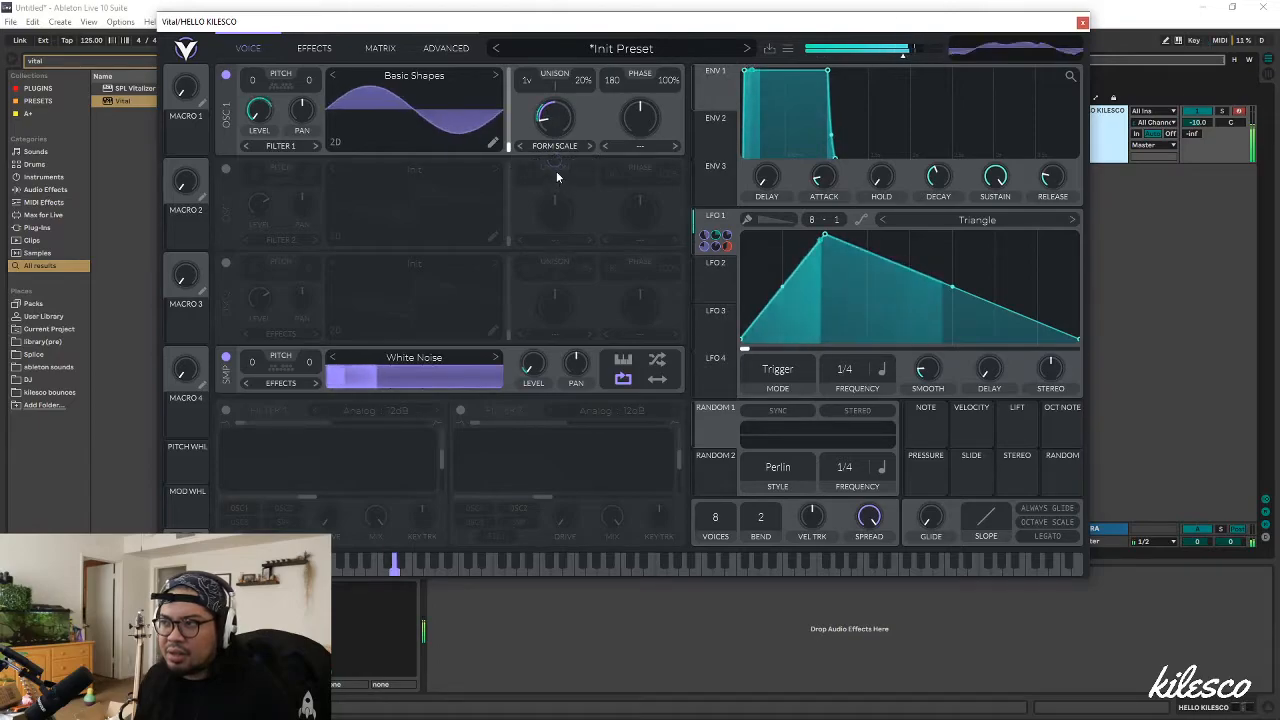
{"action": "mouse_move", "coordinate": [555, 160]}
{"action": "left_mouse_down"}
{"action": "mouse_move", "coordinate": [555, 192]}
{"action": "mouse_move", "coordinate": [555, 135]}
{"action": "left_mouse_up"}
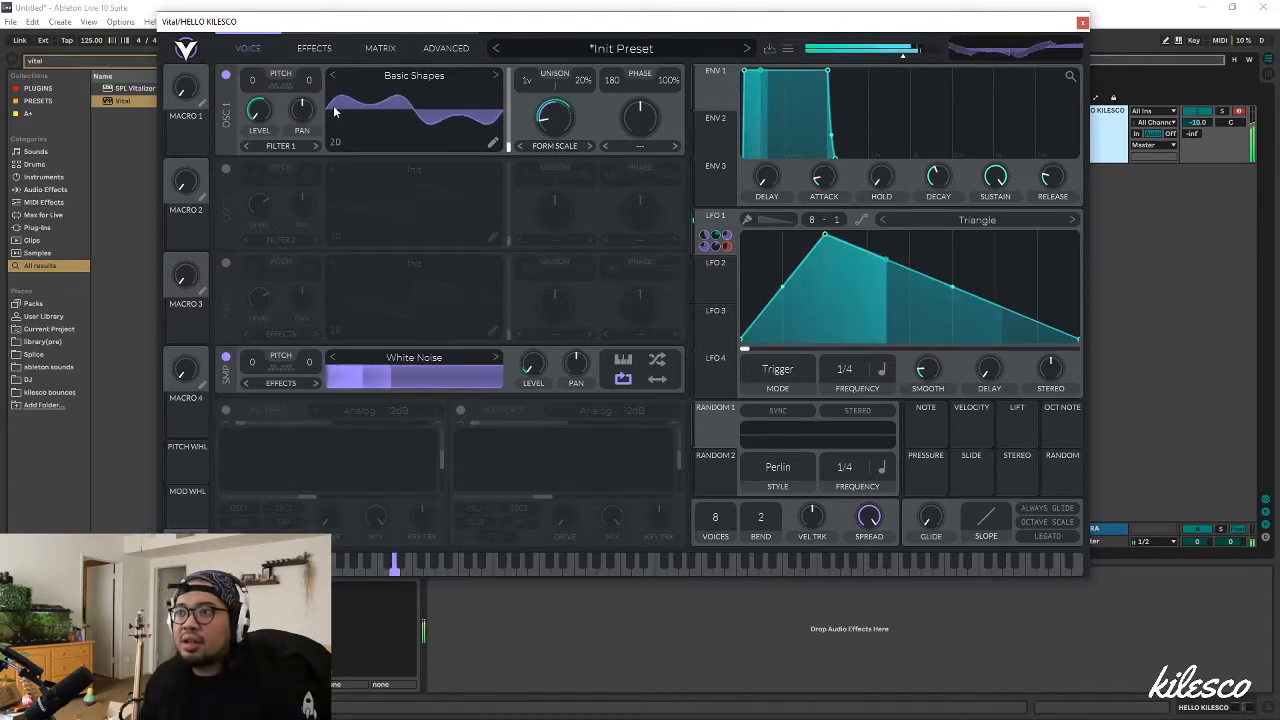
Close the synth window and search the Ableton browser for "drum loop"
{"action": "left_click", "coordinate": [311, 49]}
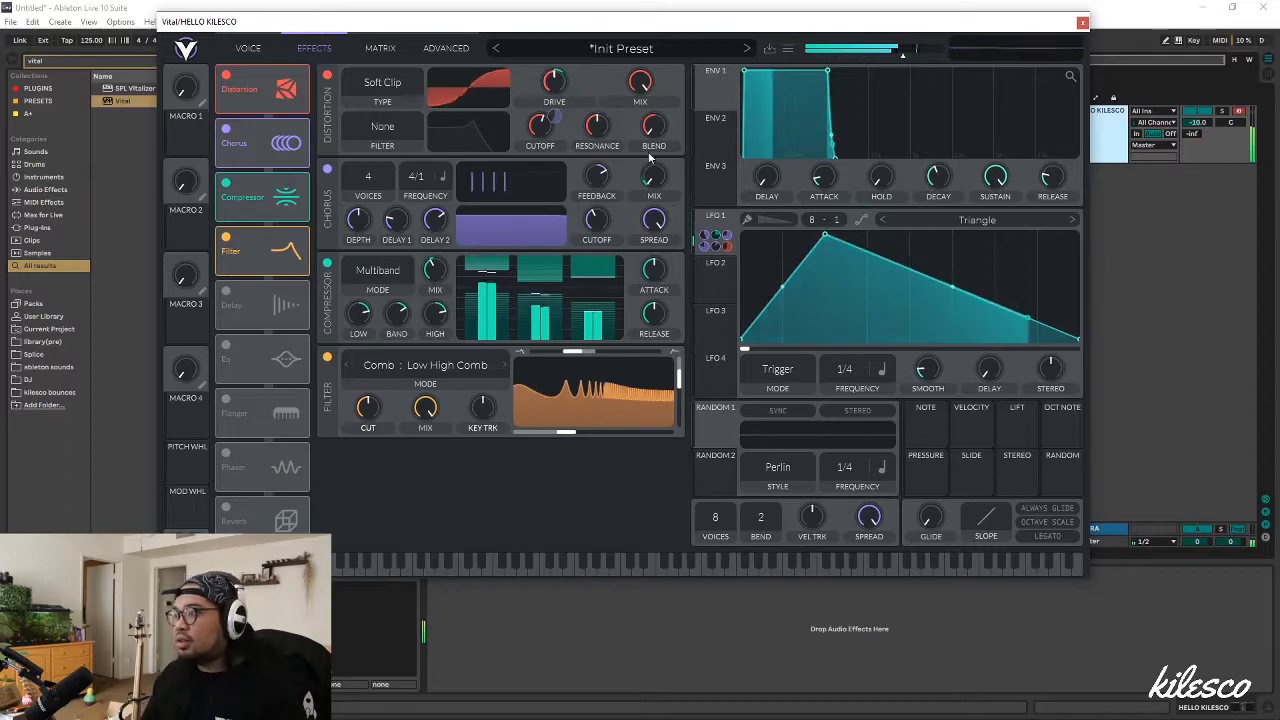
{"action": "left_click", "coordinate": [1082, 23]}
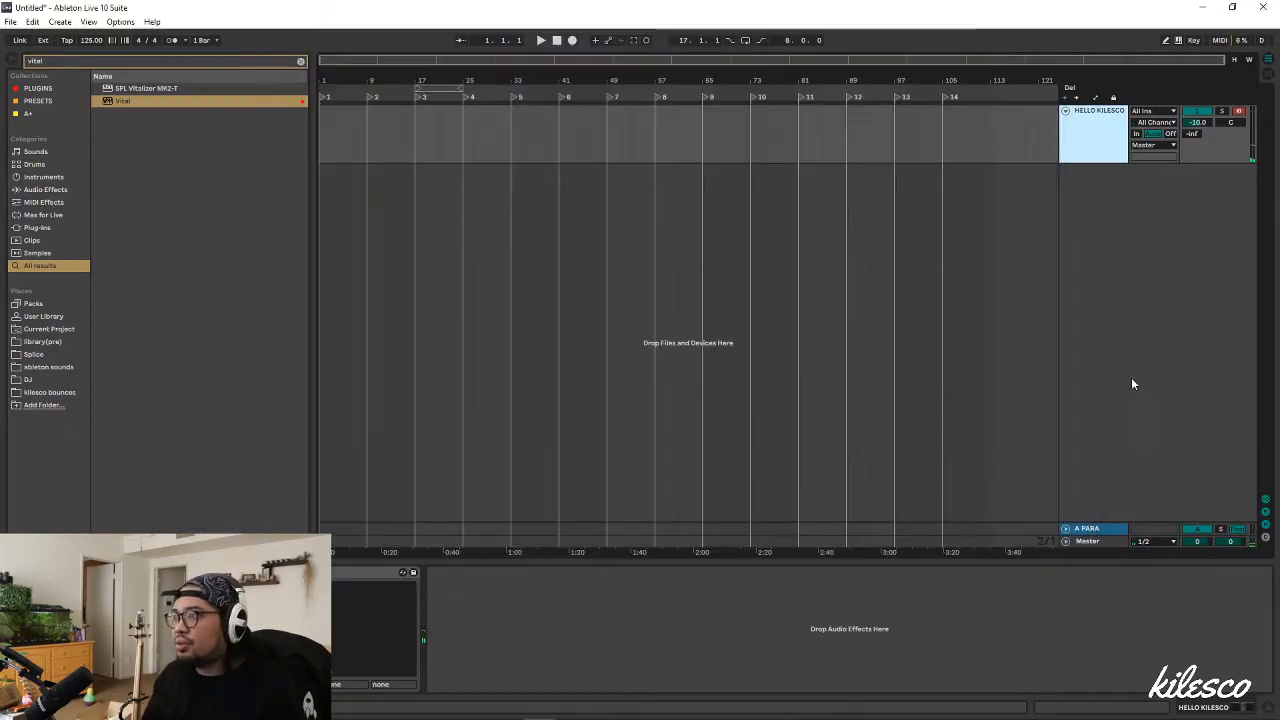
{"action": "left_click", "coordinate": [90, 61]}
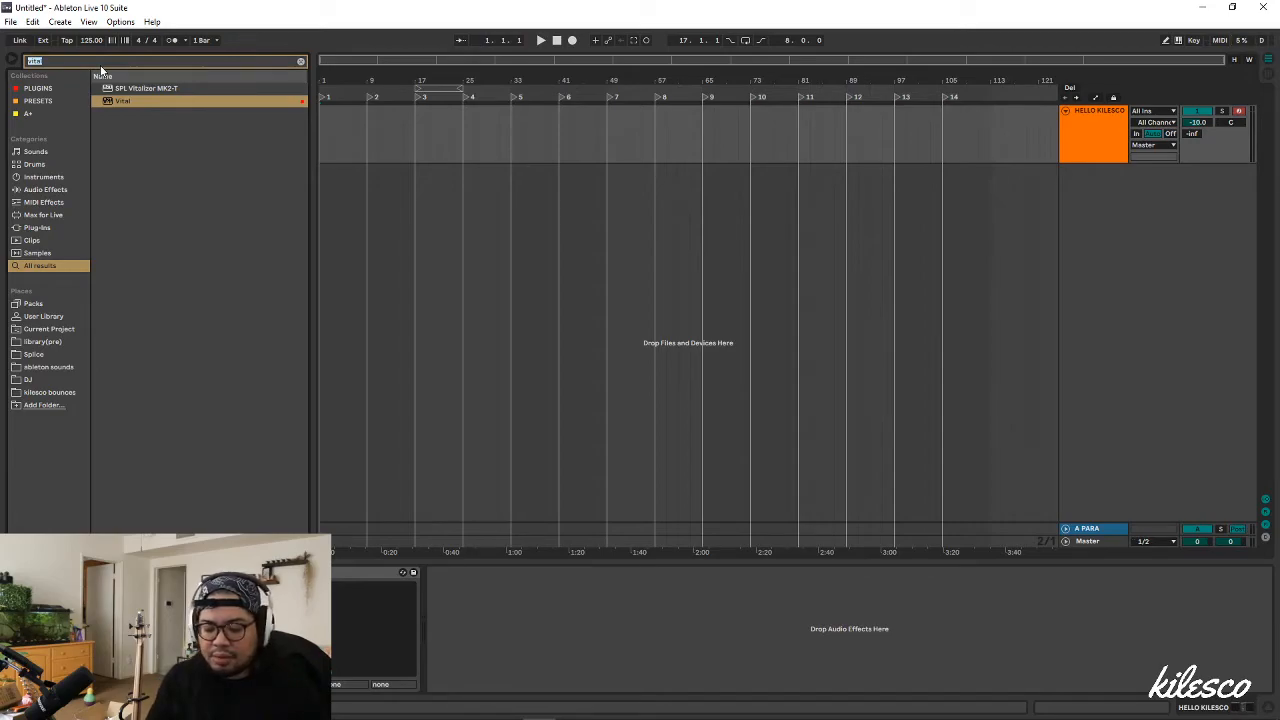
{"action": "key", "text": "BackSpace"}
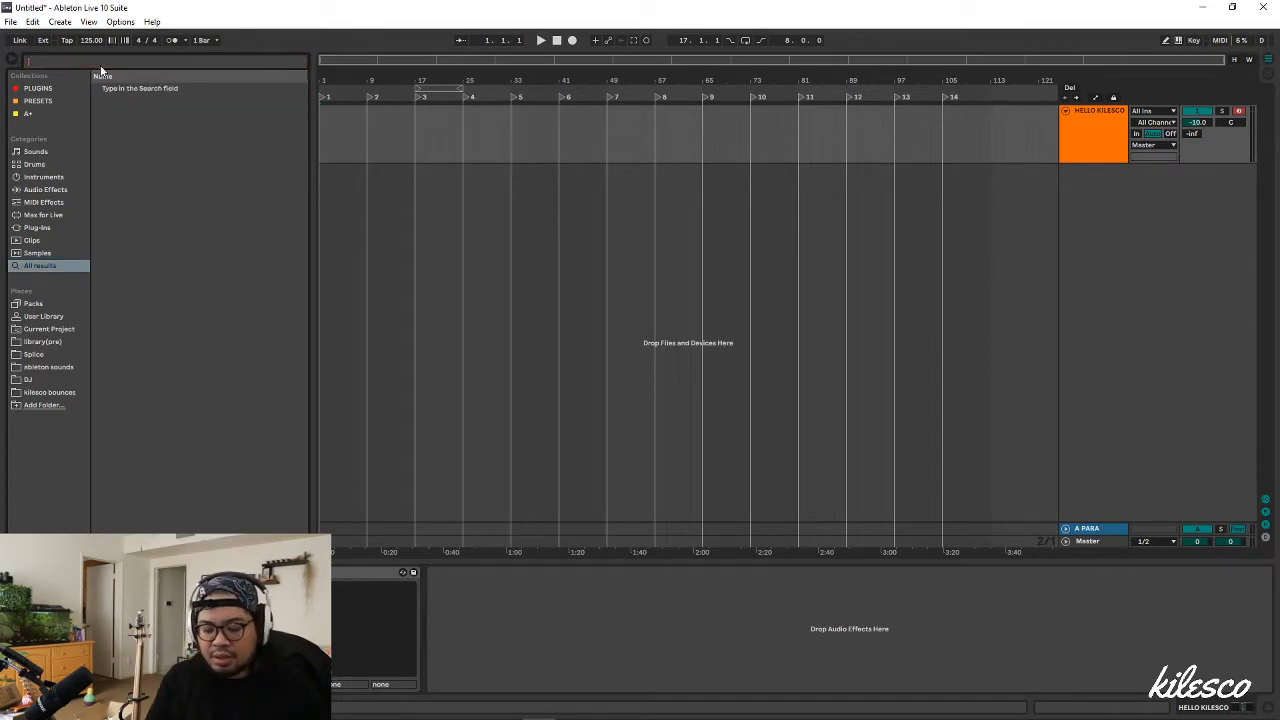
{"action": "type", "text": "drum loo"}
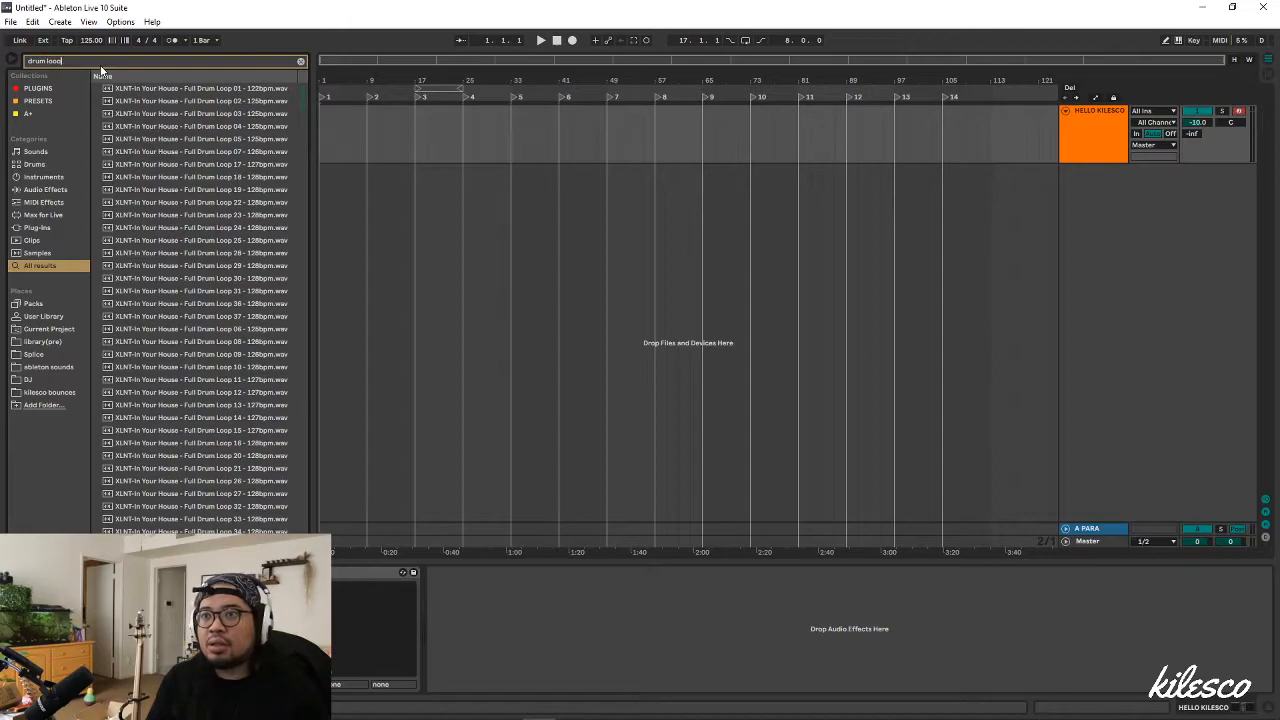
{"action": "type", "text": "p"}
Place XLNT-In Your House - Full Drum Loop 05 on a new audio track at bar 1 and play it
{"action": "left_click_drag", "start_coordinate": [238, 139], "coordinate": [321, 230]}
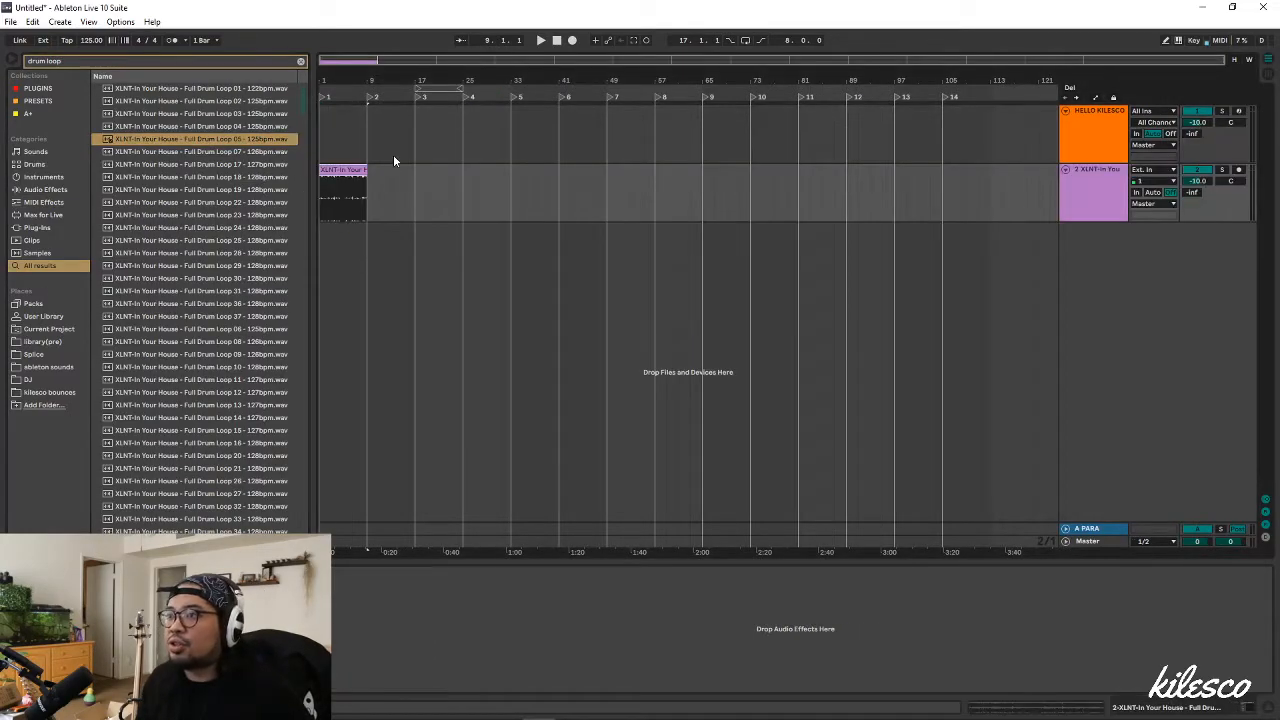
{"action": "left_click", "coordinate": [338, 200]}
{"action": "key", "text": "space"}
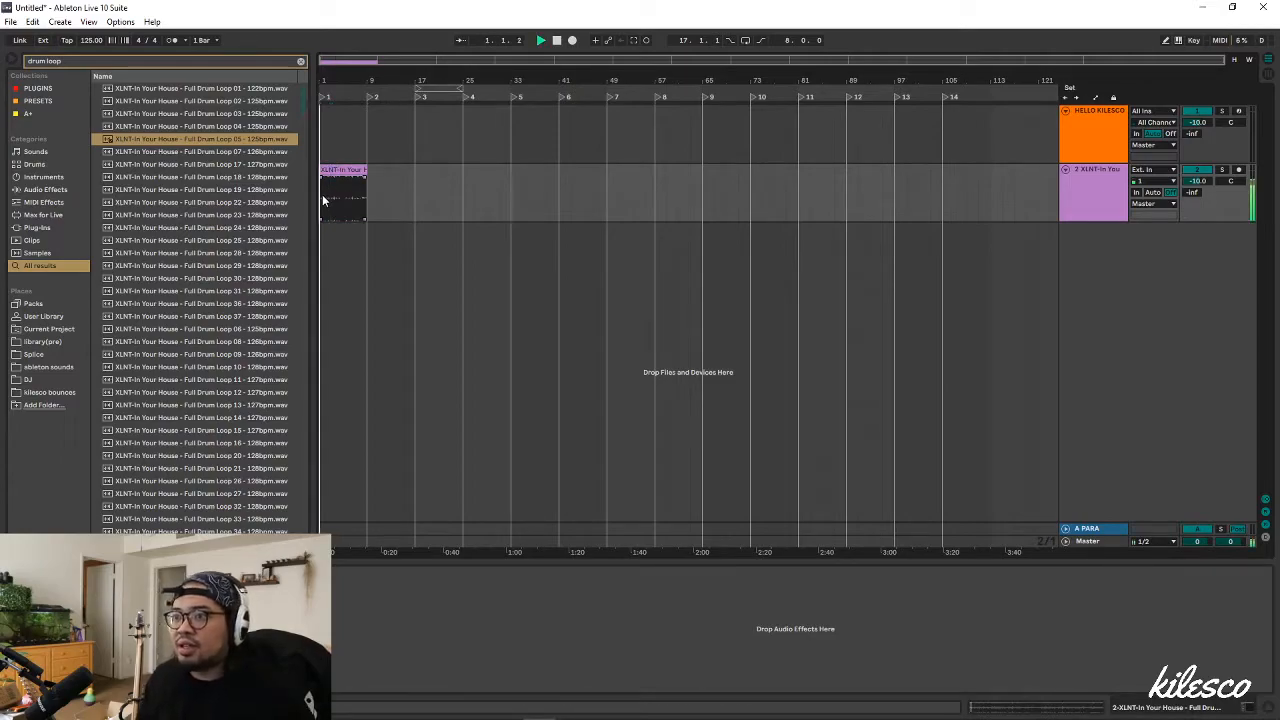
Arm the HELLO KILESCO track, set its volume to -7.9 dB, and resume playback to hear it with the drums
{"action": "left_click", "coordinate": [1238, 112]}
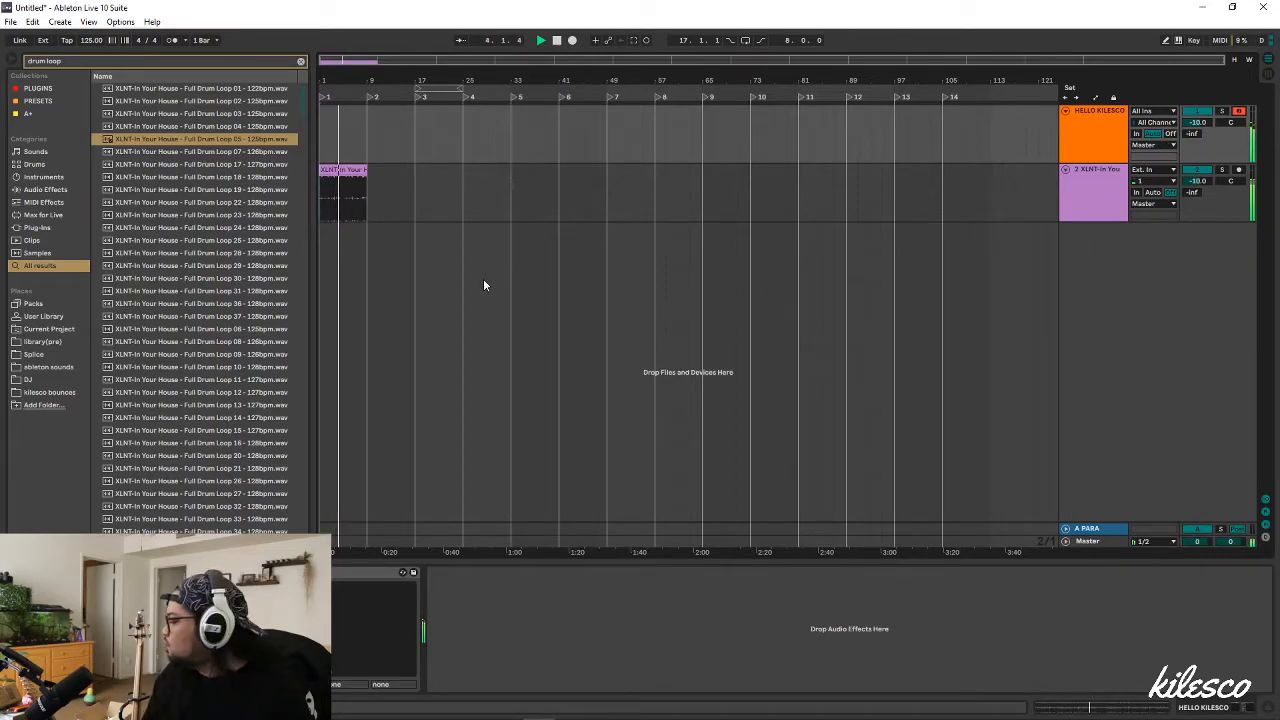
{"action": "key", "text": "space"}
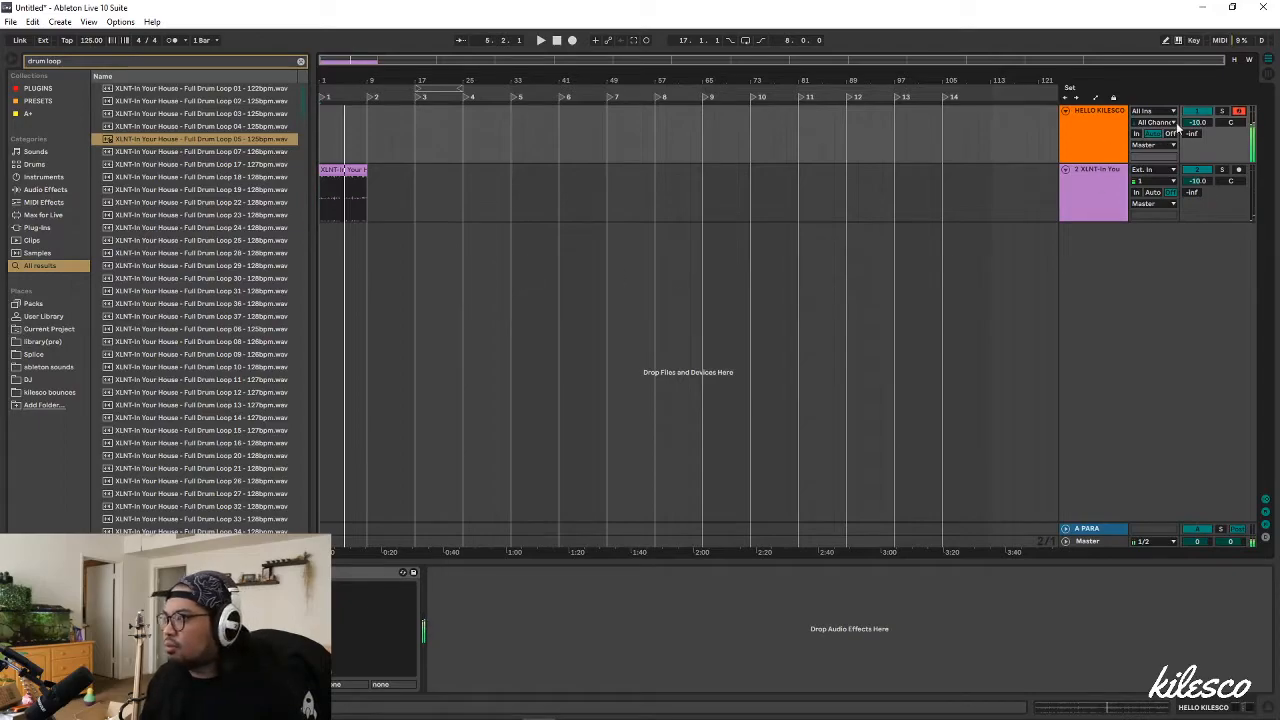
{"action": "left_click_drag", "start_coordinate": [1202, 124], "coordinate": [1202, 115]}
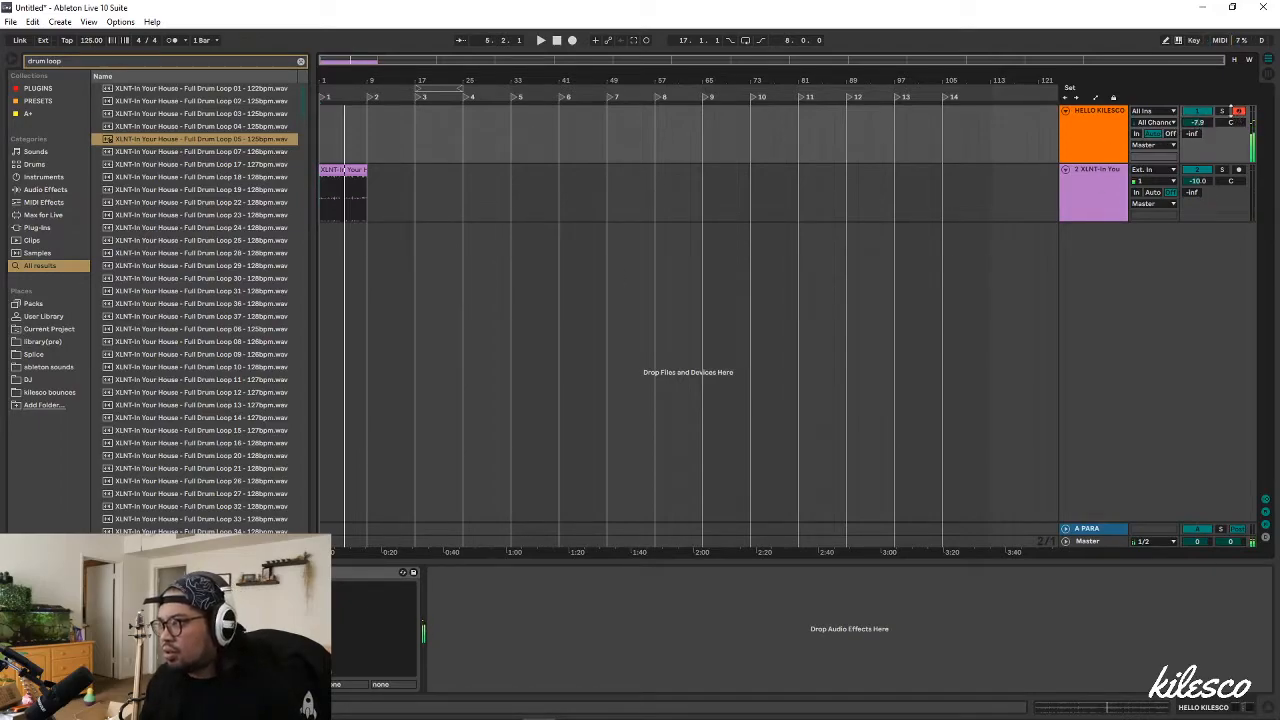
{"action": "key", "text": "space"}
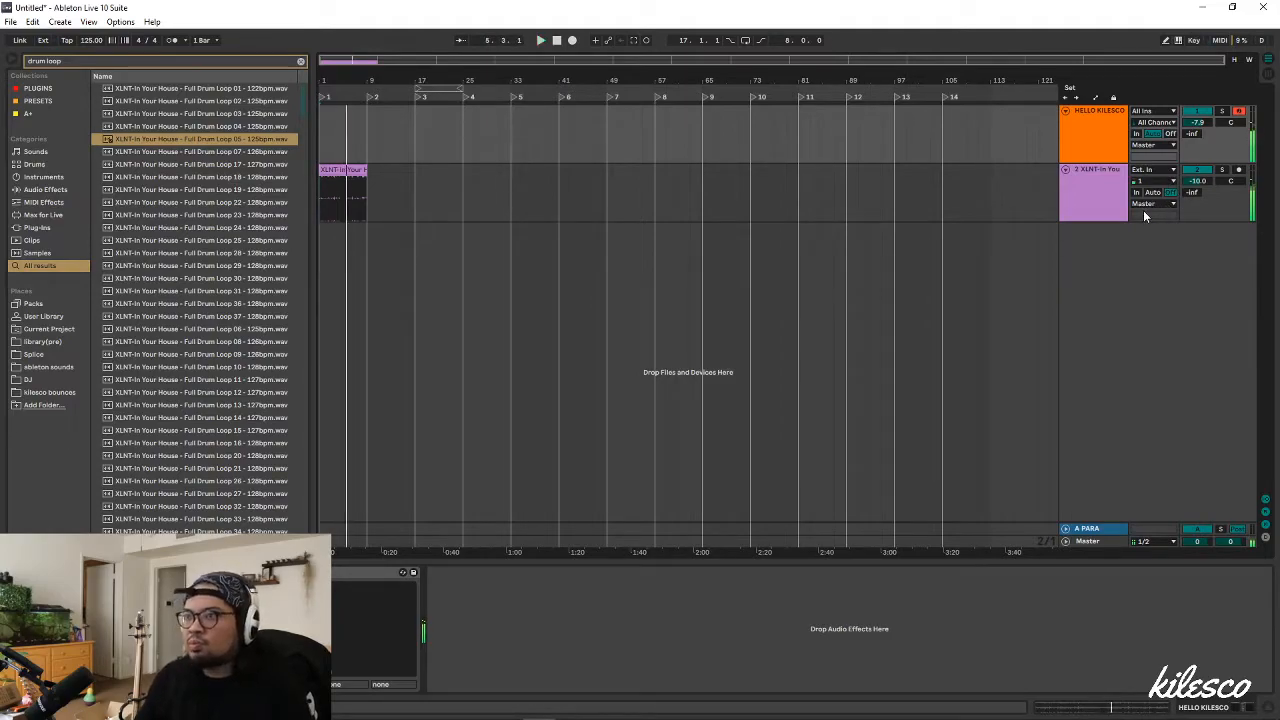
Find the XLNT-Skrilla Warlord 145bpm percussion loop among the drum loops and place it on a new audio track at bar 1
{"action": "scroll", "coordinate": [270, 330], "scroll_direction": "down", "scroll_amount": 15}
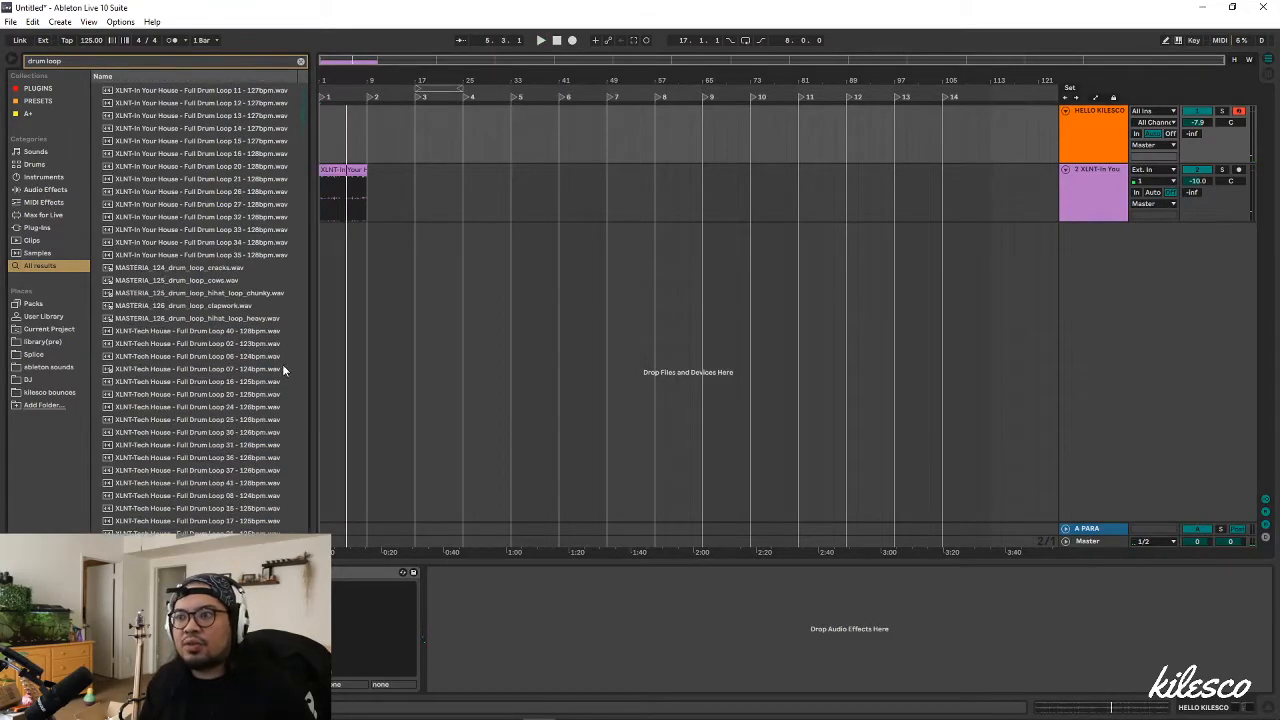
{"action": "scroll", "coordinate": [255, 420], "scroll_direction": "up", "scroll_amount": 3}
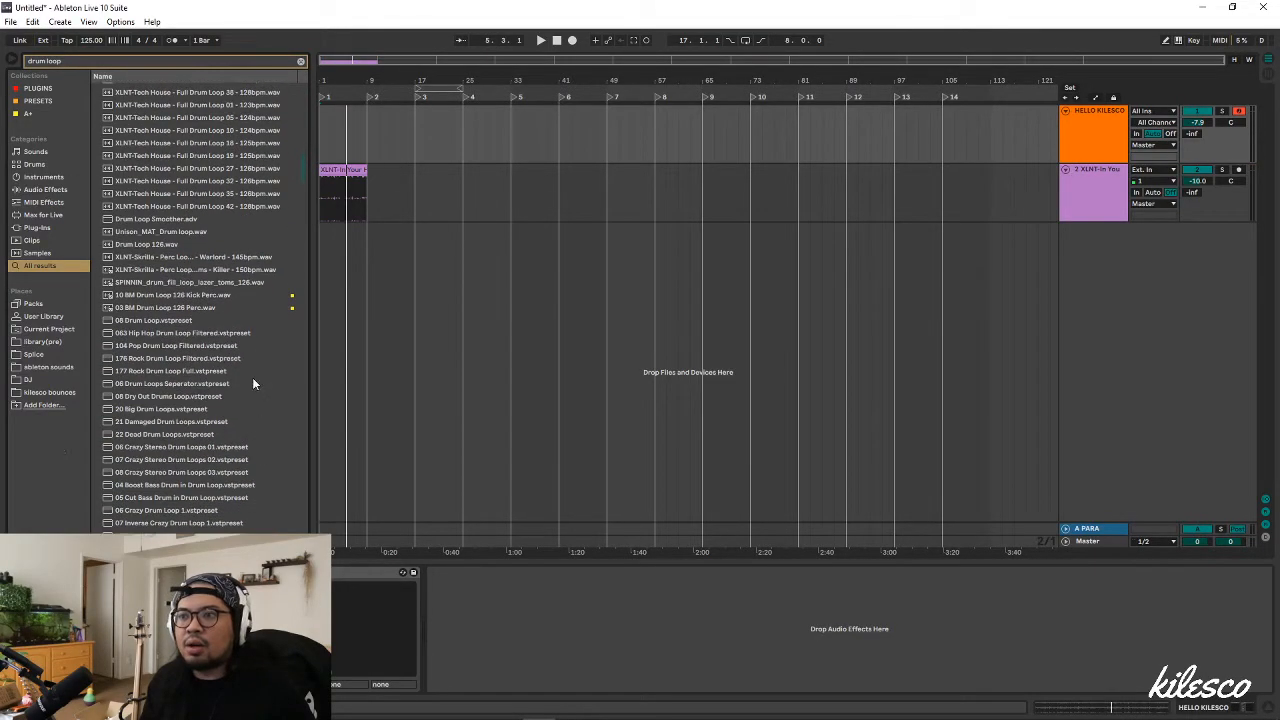
{"action": "left_click", "coordinate": [248, 270]}
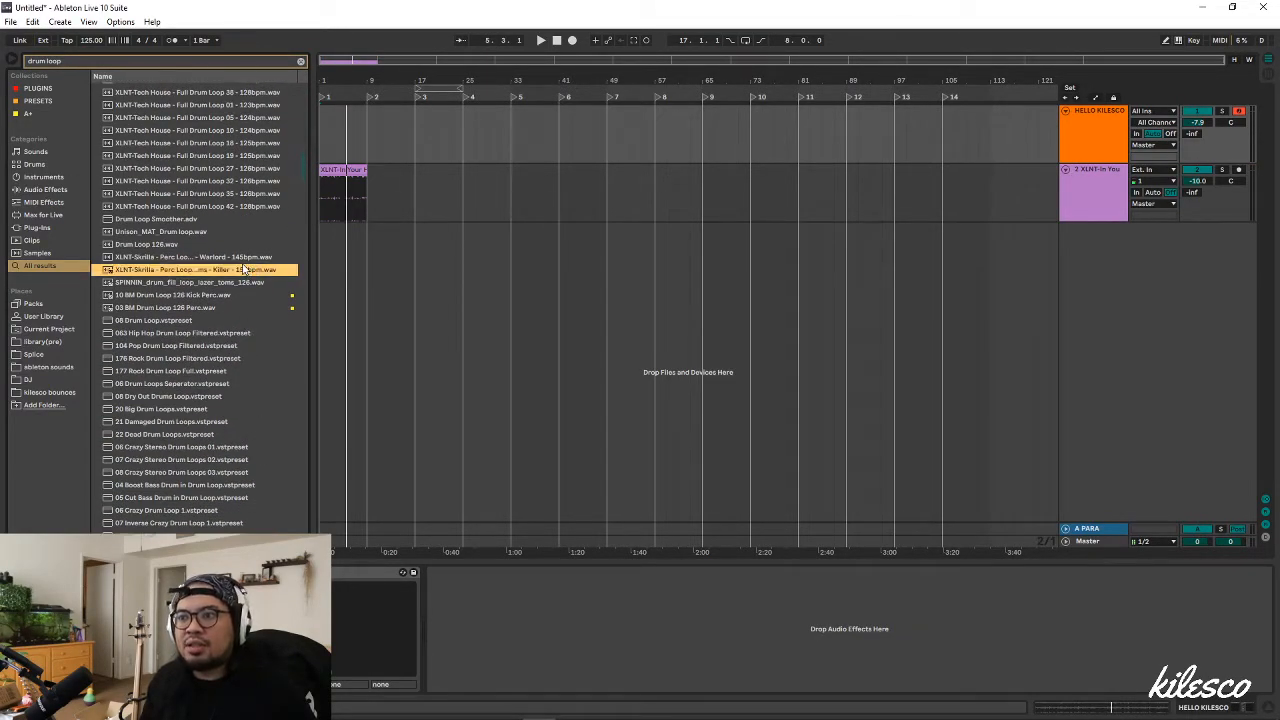
{"action": "left_click", "coordinate": [245, 258]}
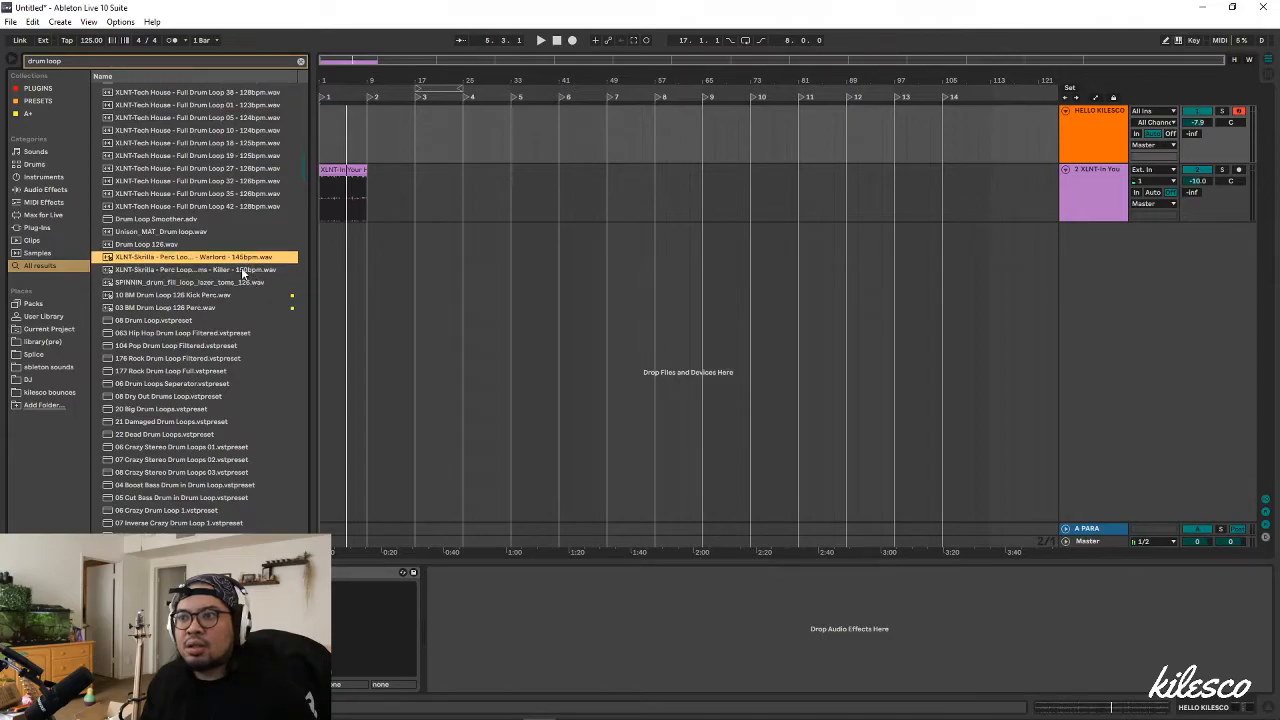
{"action": "left_click_drag", "start_coordinate": [232, 258], "coordinate": [322, 259]}
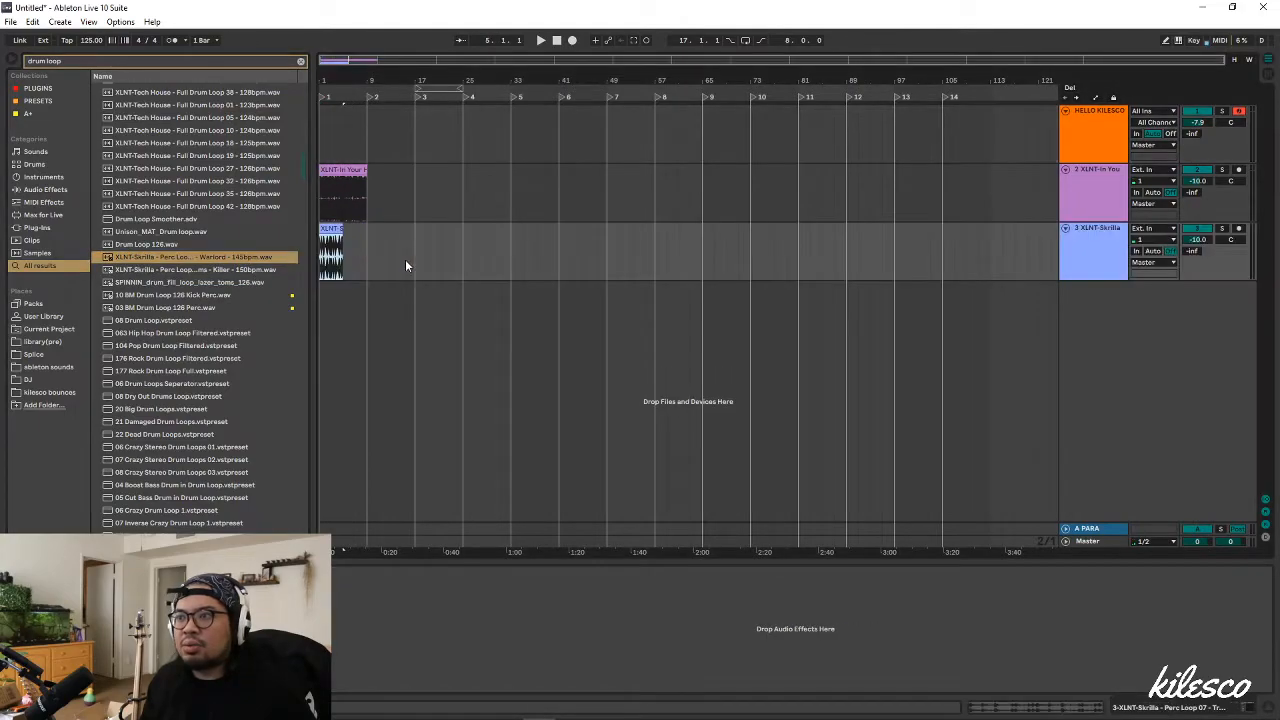
Duplicate the XLNT-Skrilla clip once directly after itself and set the project tempo to 149 BPM
{"action": "key", "text": "ctrl+d"}
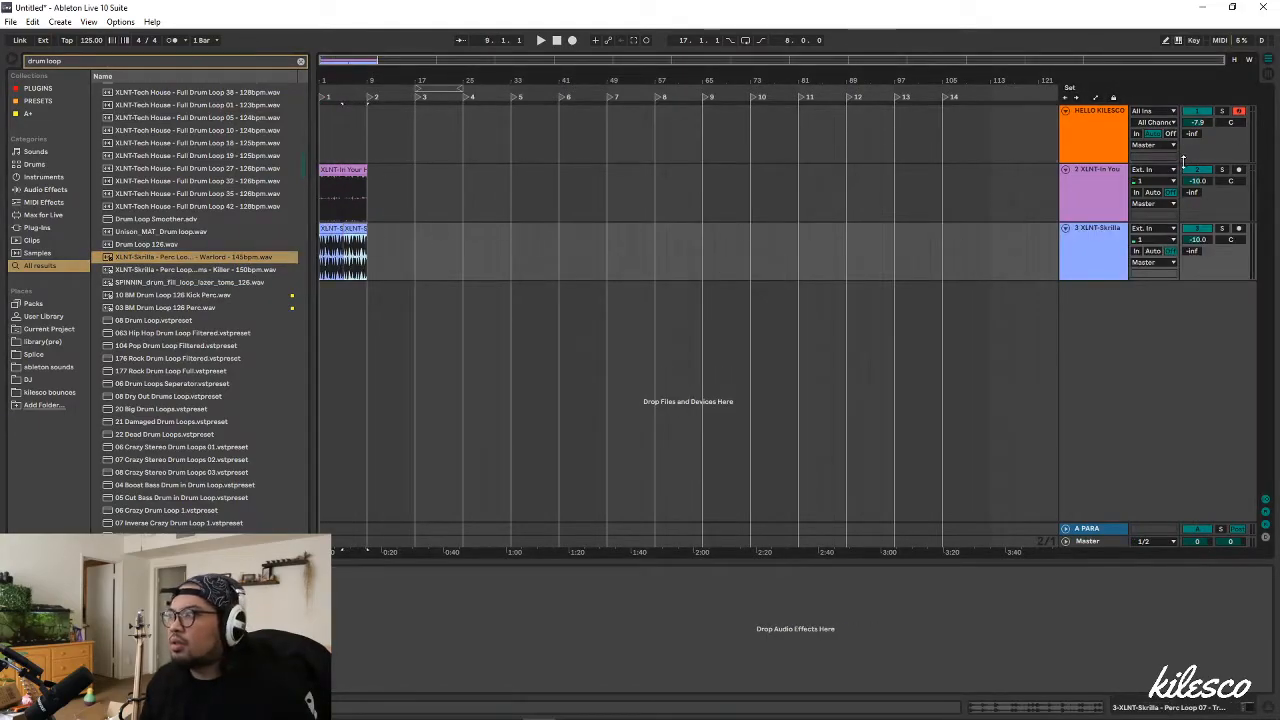
{"action": "left_click_drag", "start_coordinate": [91, 41], "coordinate": [91, 17]}
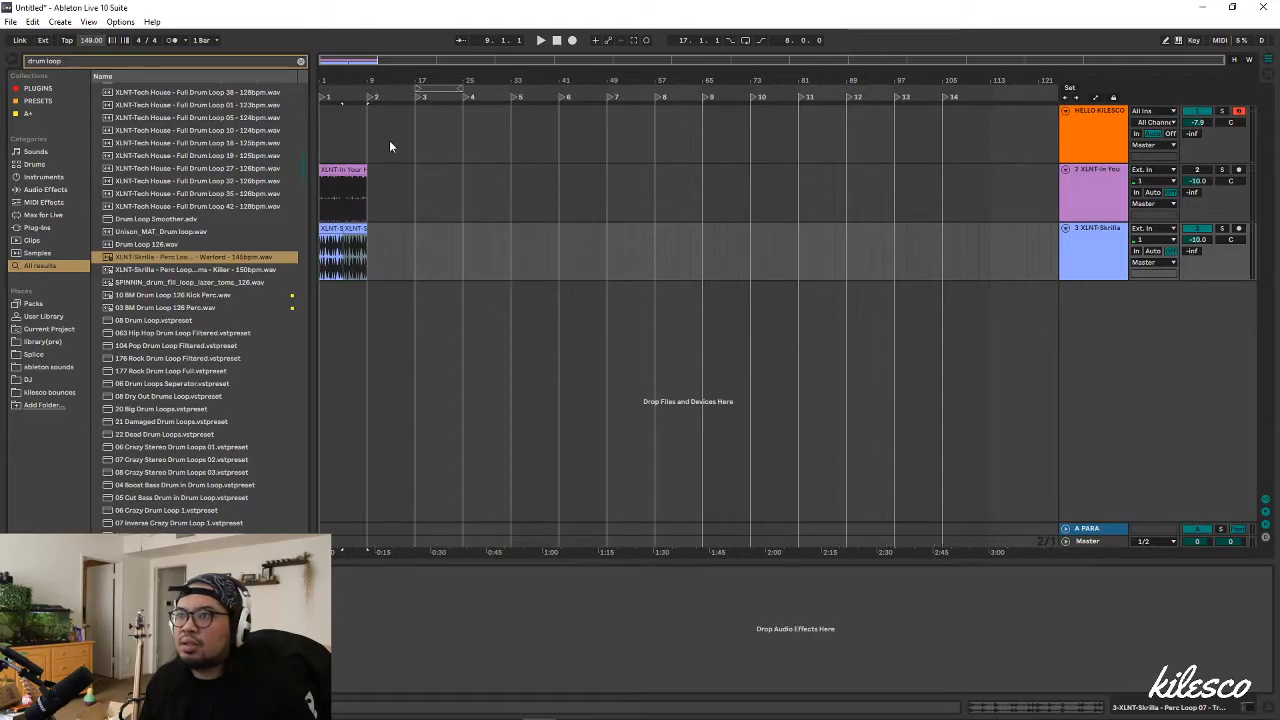
Open the Vital synth on HELLO KILESCO and reshape LFO 1 with a late peak and a rise that bows upward
{"action": "left_click", "coordinate": [1092, 133]}
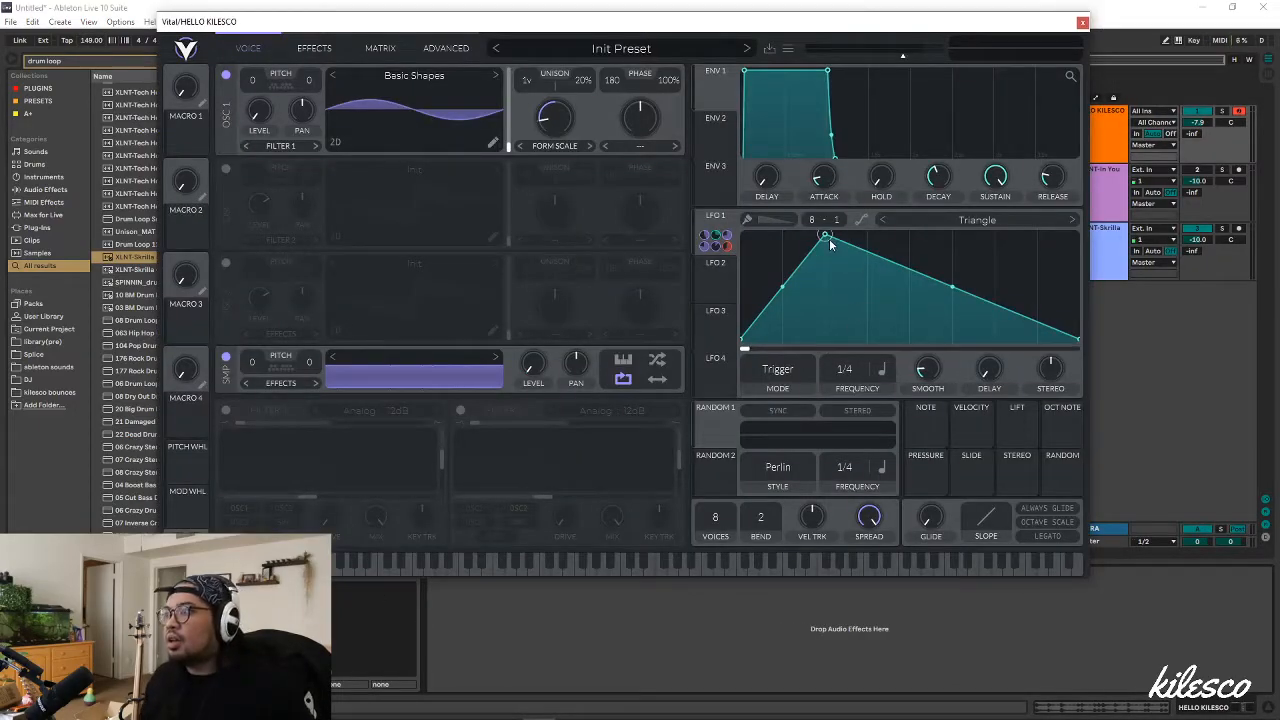
{"action": "left_click_drag", "start_coordinate": [829, 238], "coordinate": [1036, 236]}
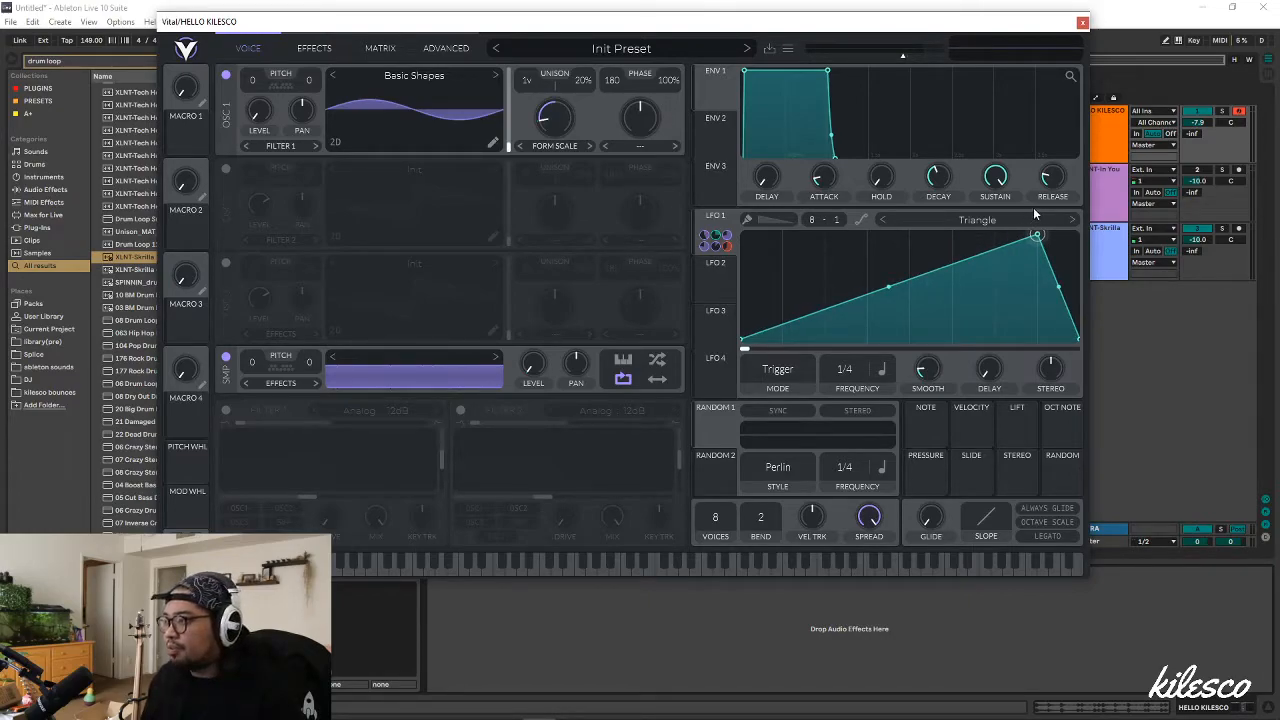
{"action": "left_click_drag", "start_coordinate": [888, 287], "coordinate": [889, 251]}
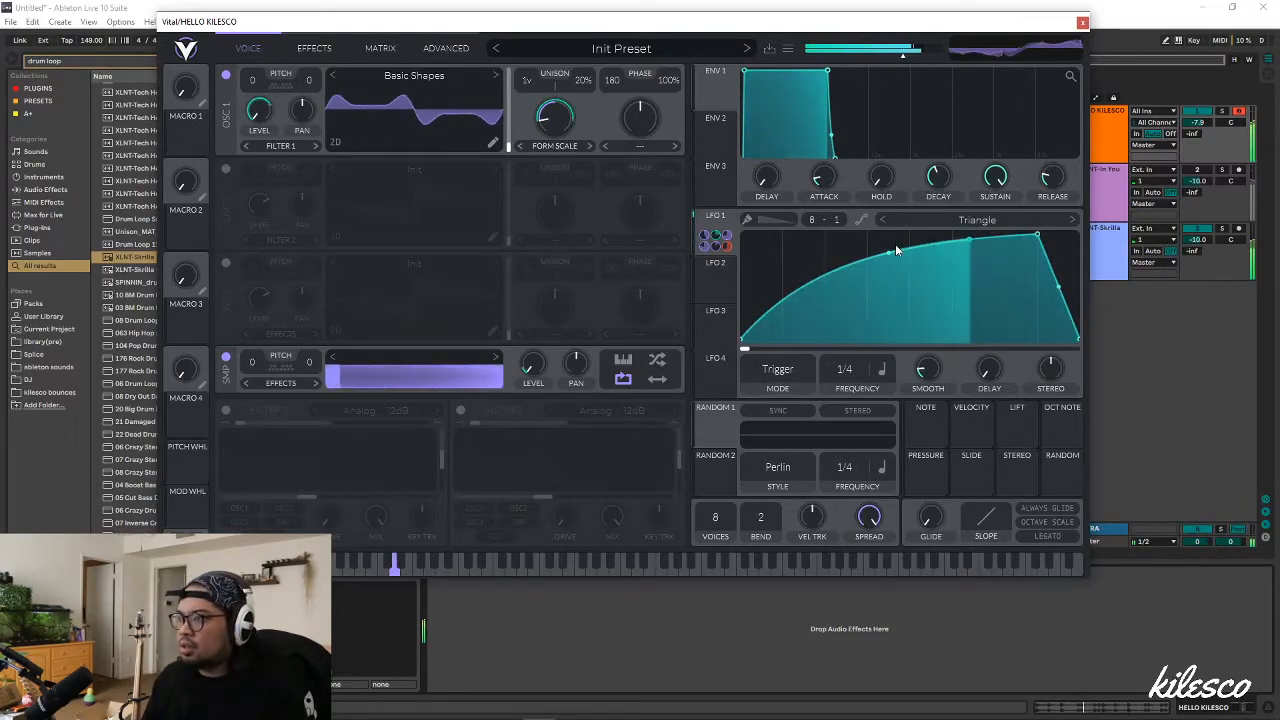
Try LFO 1's peak at the cycle's start, set its frequency to 1/8, and move the peak close to the cycle's end
{"action": "left_click_drag", "start_coordinate": [1037, 235], "coordinate": [742, 235]}
{"action": "left_click_drag", "start_coordinate": [909, 287], "coordinate": [908, 295]}
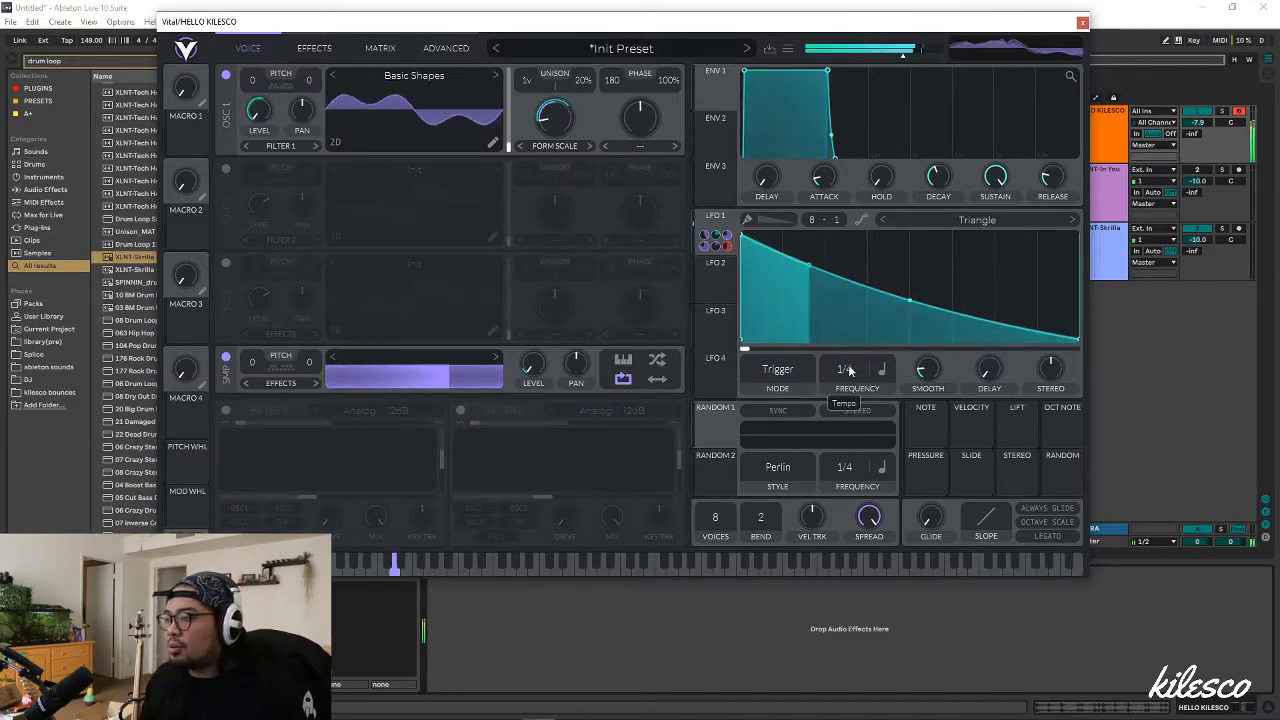
{"action": "scroll", "coordinate": [849, 369], "scroll_direction": "up", "scroll_amount": 1}
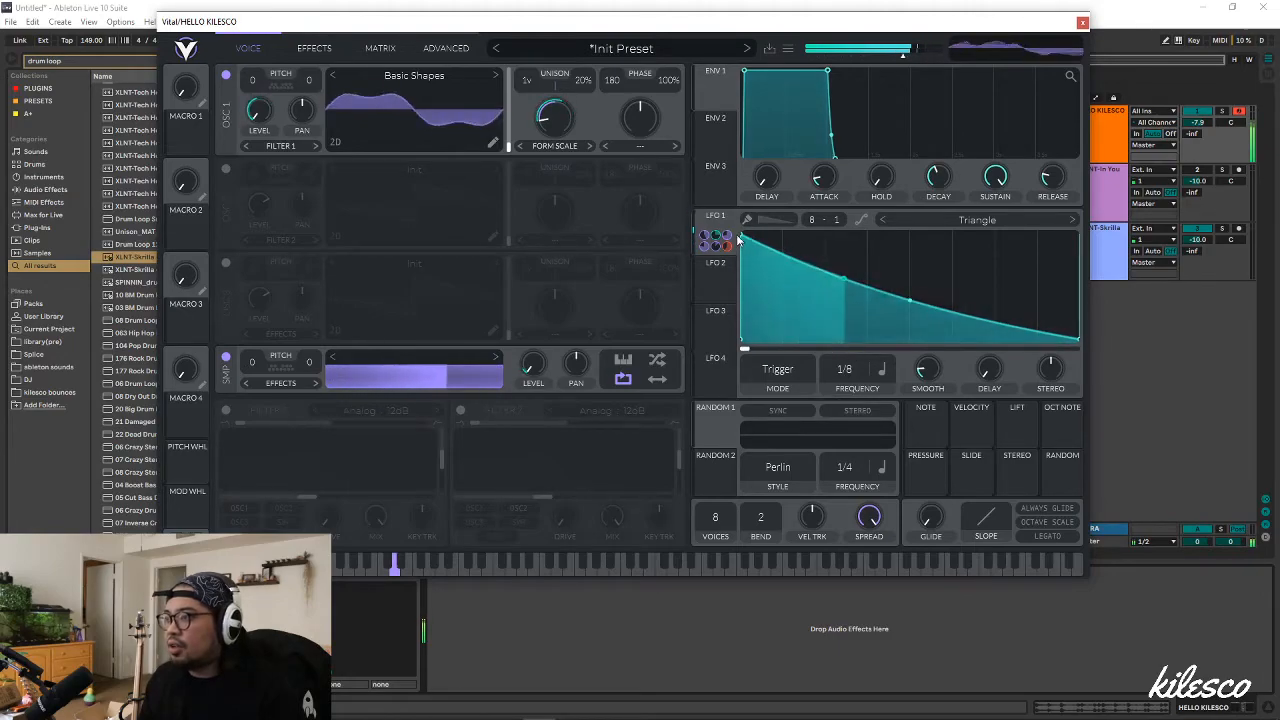
{"action": "left_click_drag", "start_coordinate": [741, 237], "coordinate": [1080, 200]}
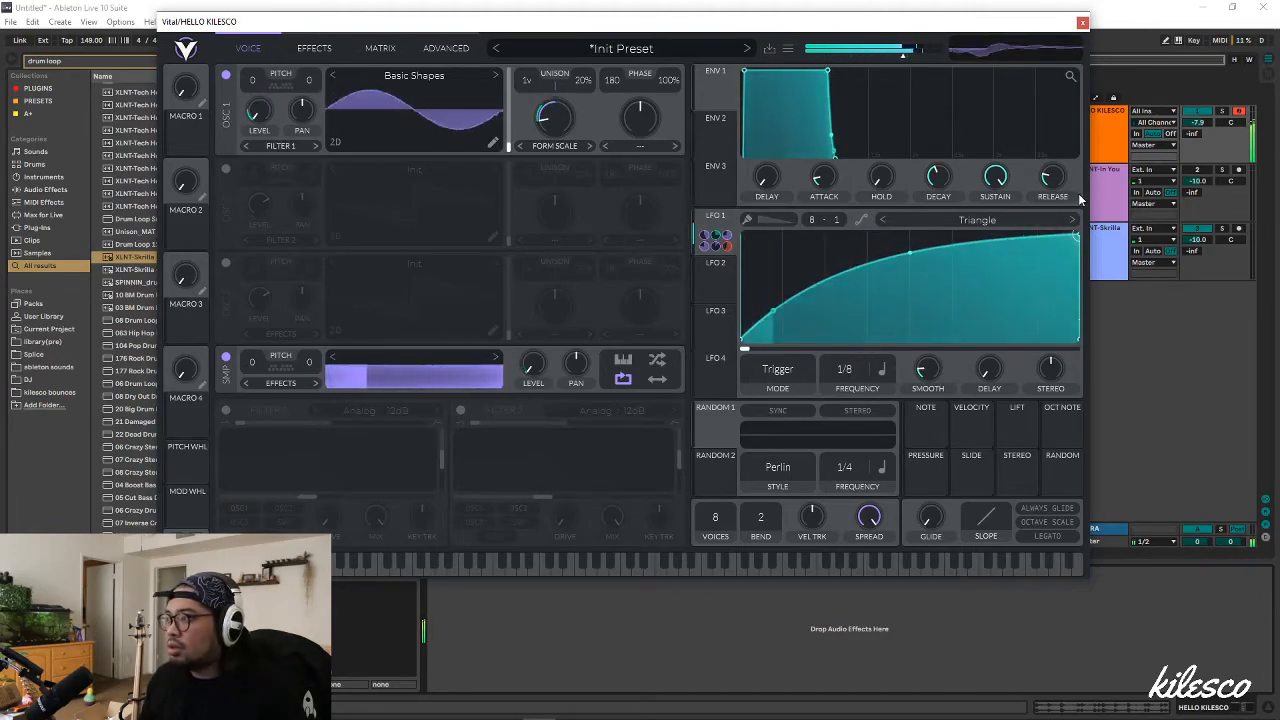
Loop the arrangement over the two XLNT-Skrilla clips from bar 1 for 8 bars and start playback
{"action": "left_click_drag", "start_coordinate": [645, 21], "coordinate": [705, 391]}
{"action": "left_click_drag", "start_coordinate": [366, 270], "coordinate": [320, 268]}
{"action": "key", "text": "ctrl+l"}
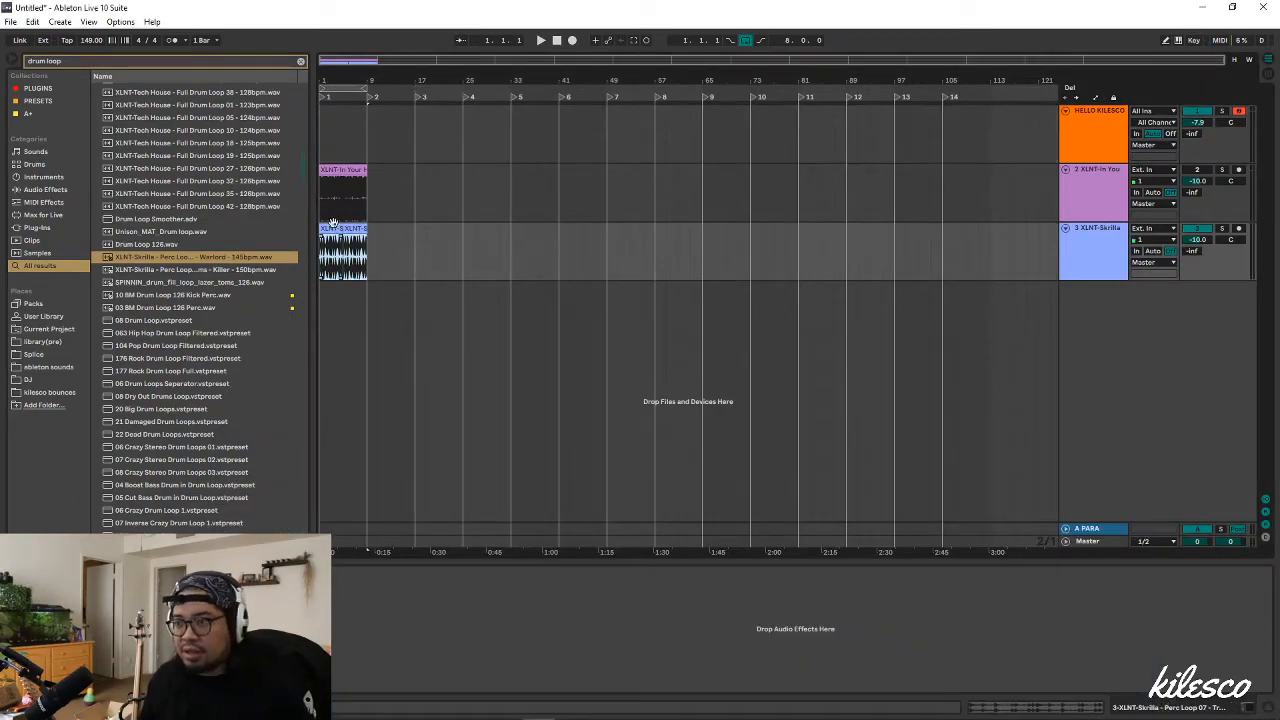
{"action": "key", "text": "space"}
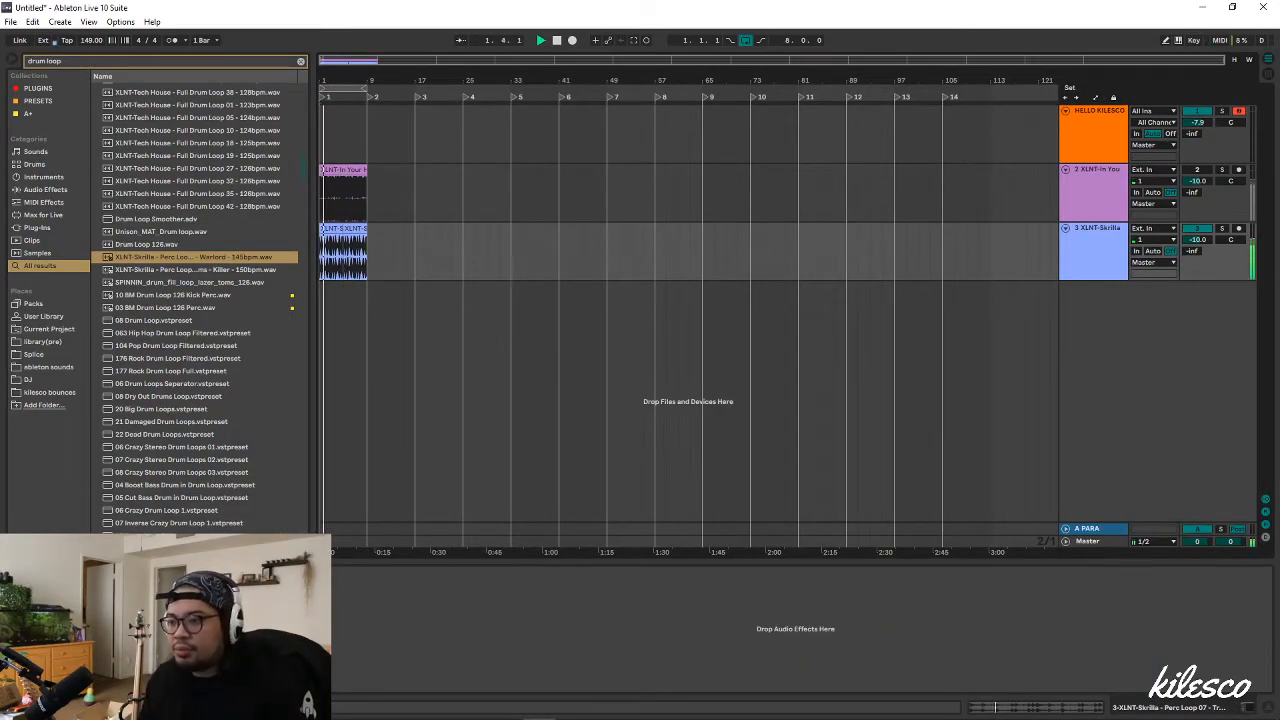
Set LFO 1's mode to Sync in the Vital synth, audition the sound over the looped drums, and stop playback
{"action": "left_click", "coordinate": [1090, 145]}
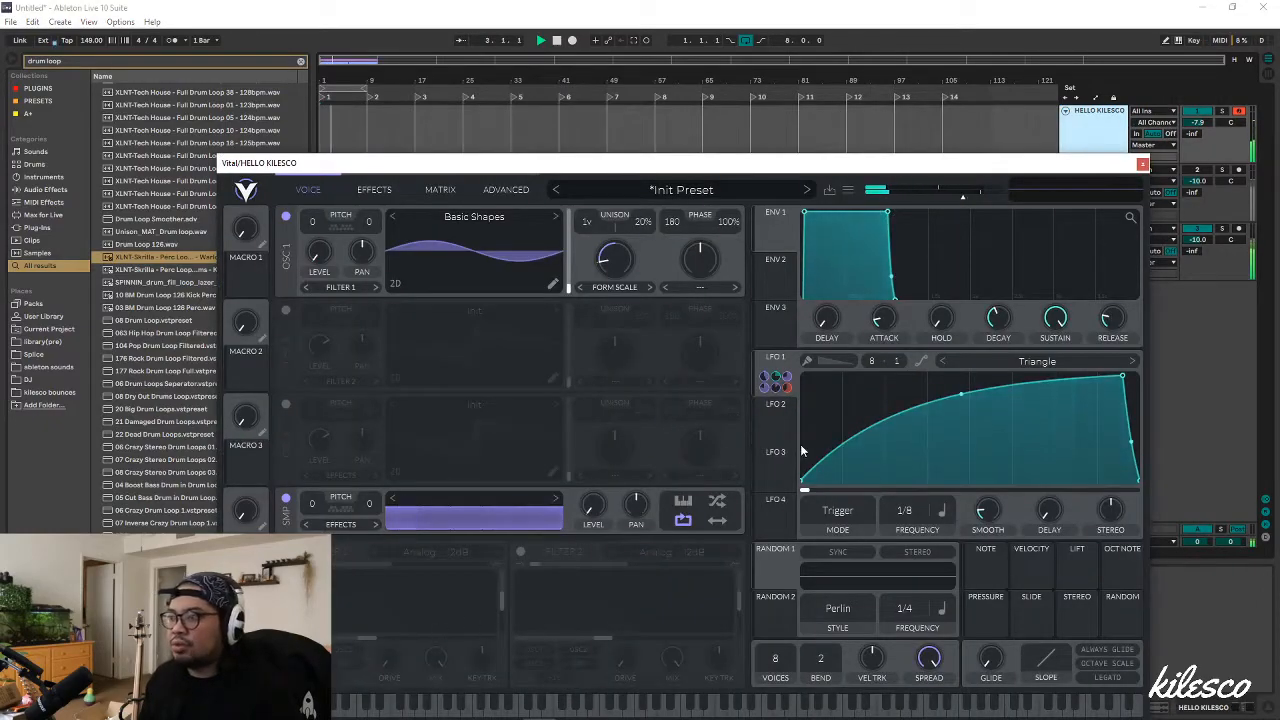
{"action": "left_click", "coordinate": [828, 528]}
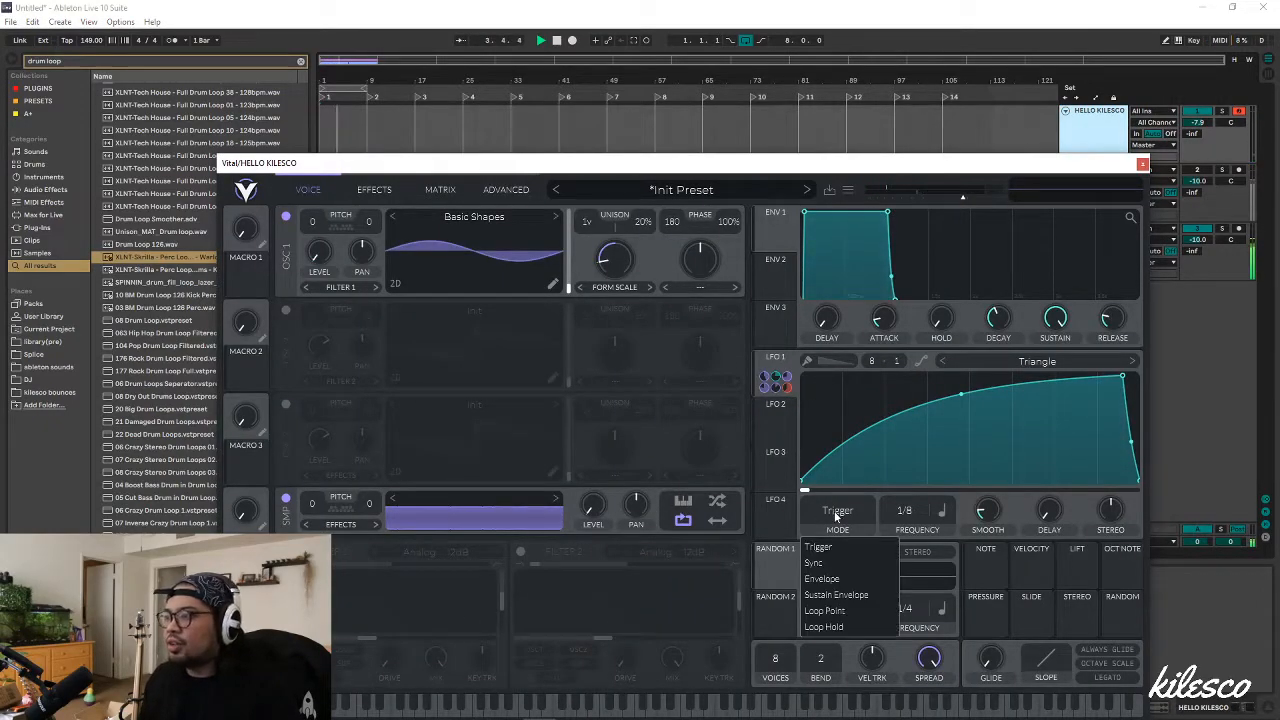
{"action": "left_click", "coordinate": [830, 563]}
{"action": "left_click_drag", "start_coordinate": [980, 163], "coordinate": [875, 59]}
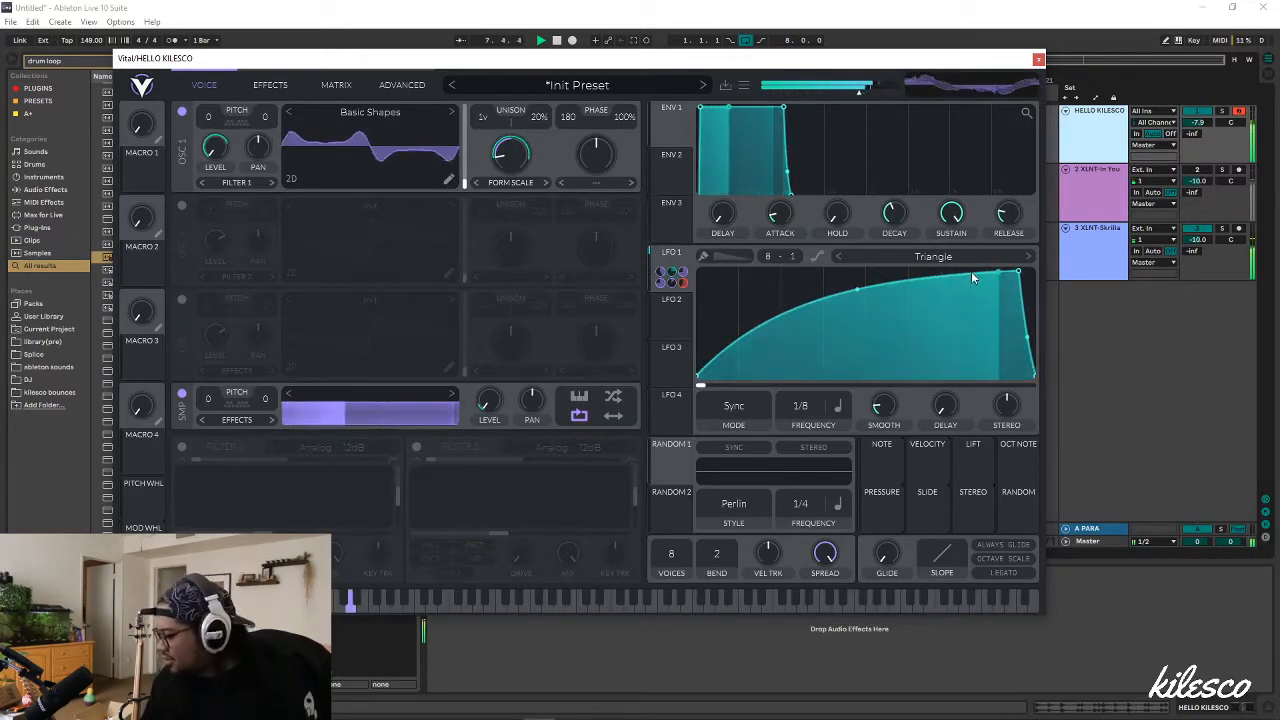
{"action": "key", "text": "space"}
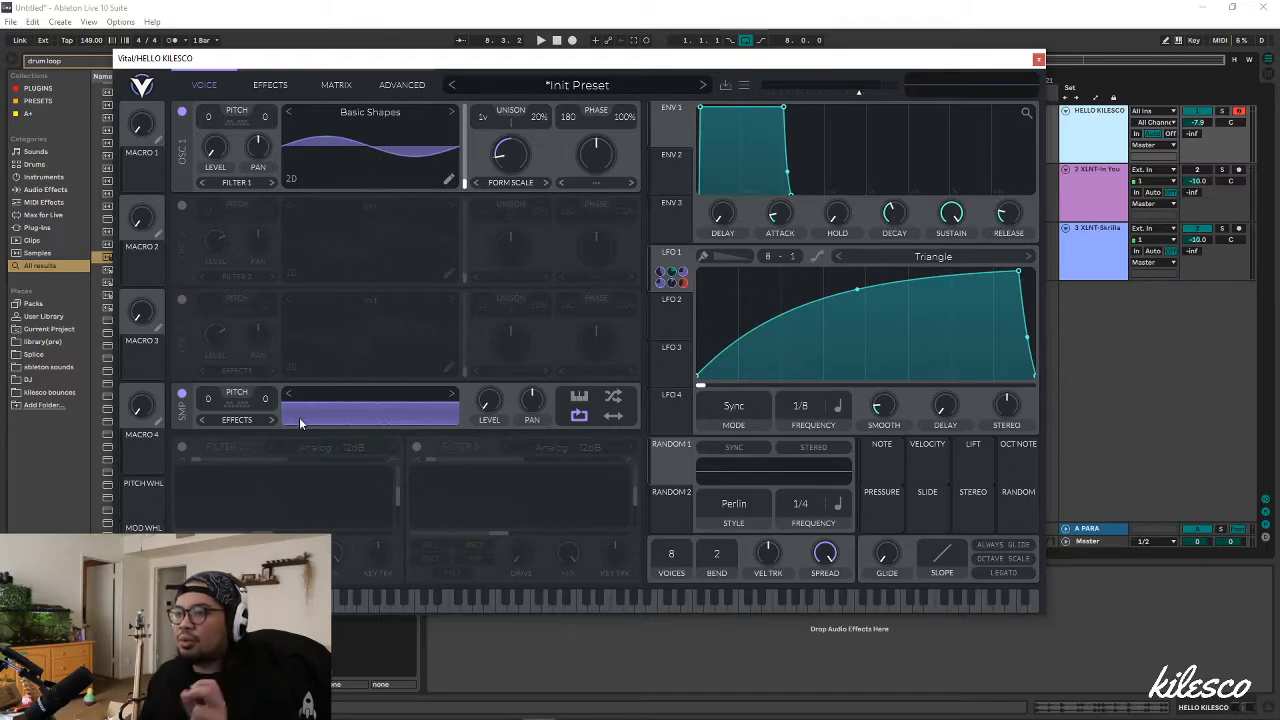
Show the synth's effects chain
{"action": "left_click", "coordinate": [272, 85]}
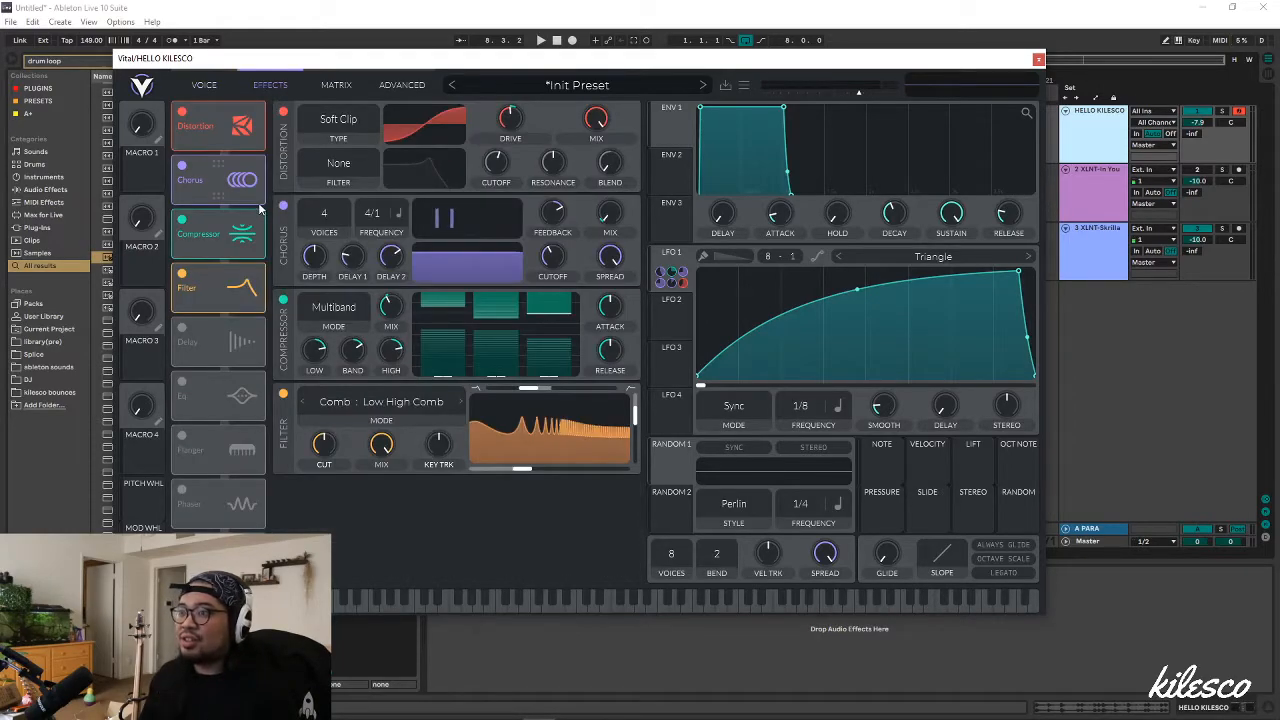